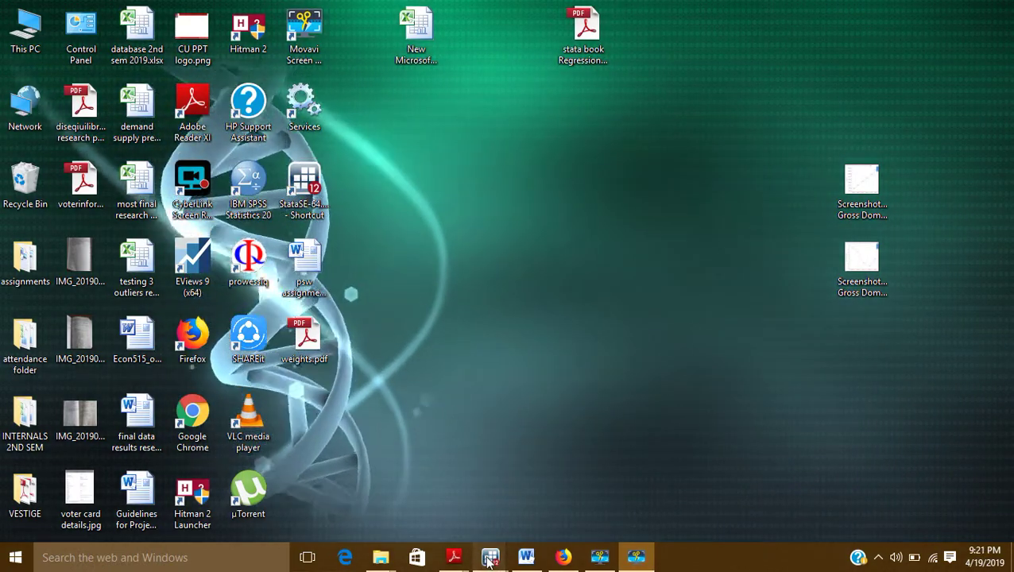
Step: Switch to Stata and install the asdoc package from SSC by running "ssc install asdoc"
{"action": "mouse_move", "coordinate": [490, 556]}
{"action": "left_click", "coordinate": [492, 505]}
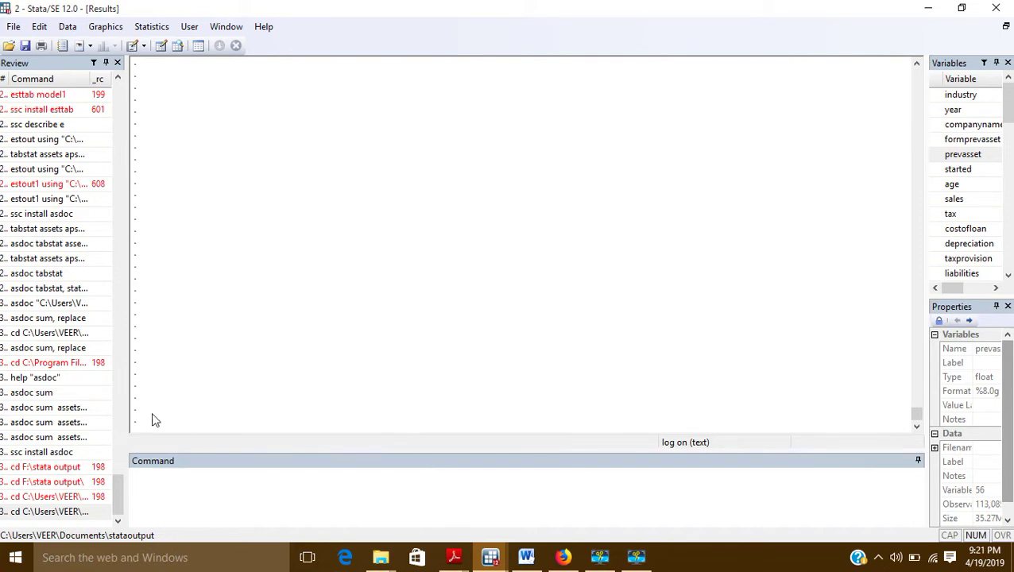
{"action": "left_click", "coordinate": [142, 484]}
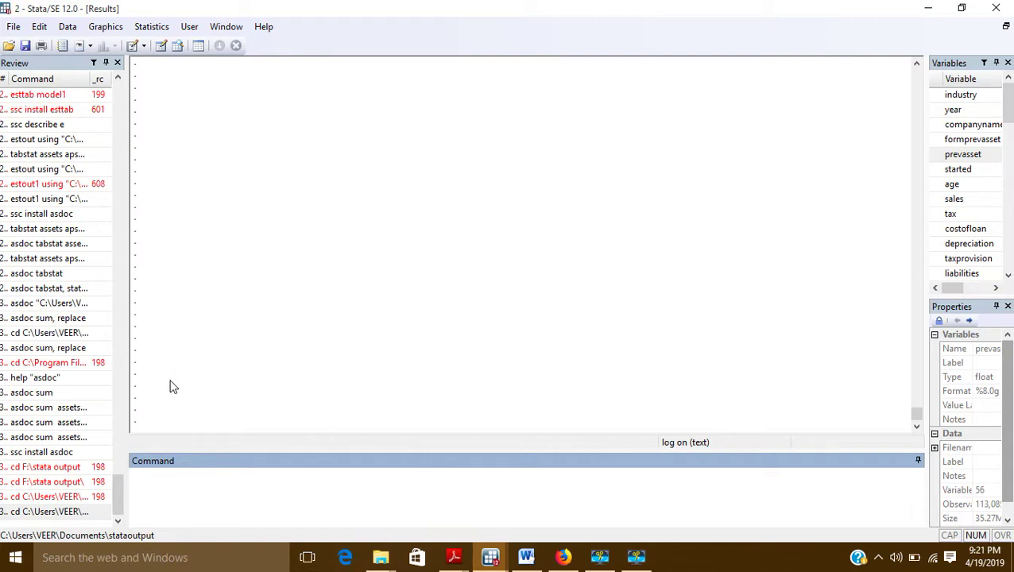
{"action": "type", "text": "ssc install asdo"}
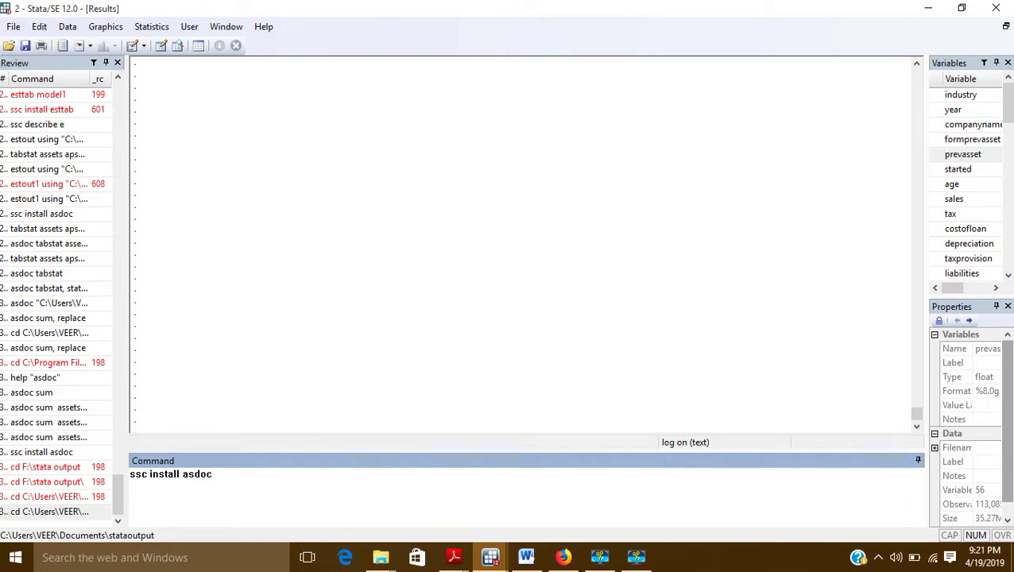
{"action": "type", "text": "c"}
{"action": "key", "text": "Return"}
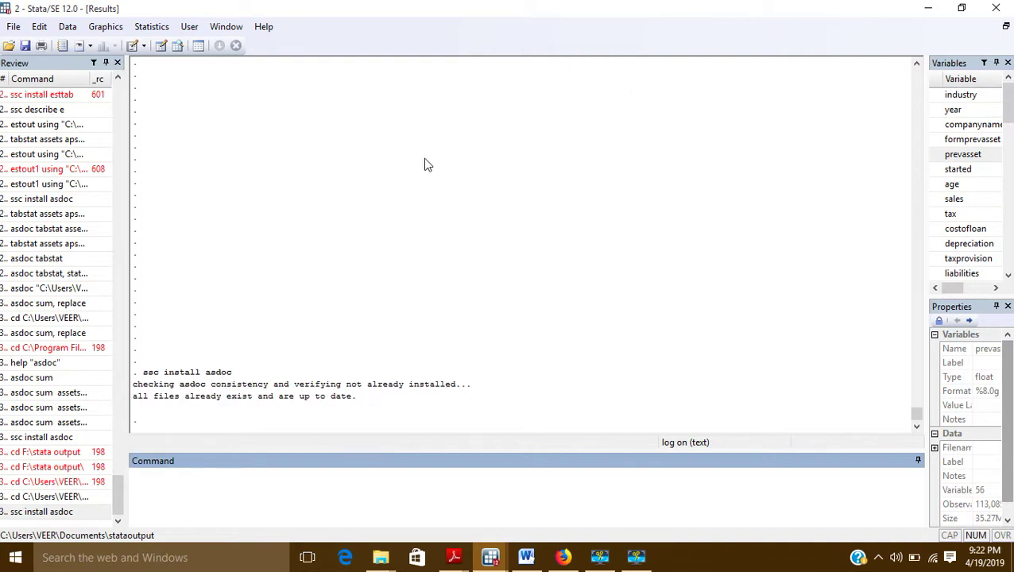
Step: Switch to File Explorer and create a new folder named "stataoutput" on Local Disk (F:)
{"action": "left_click", "coordinate": [927, 14]}
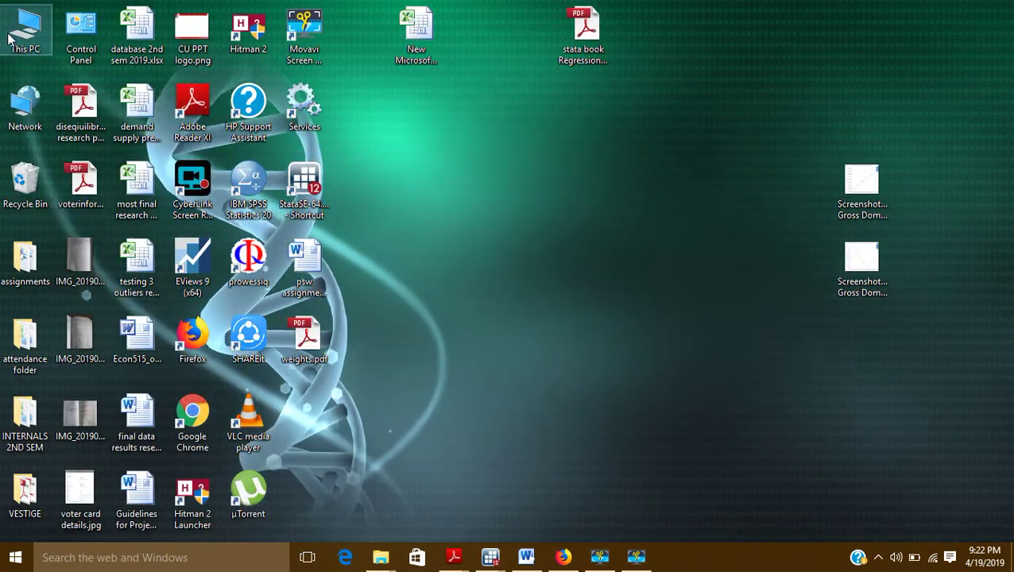
{"action": "double_click", "coordinate": [10, 38]}
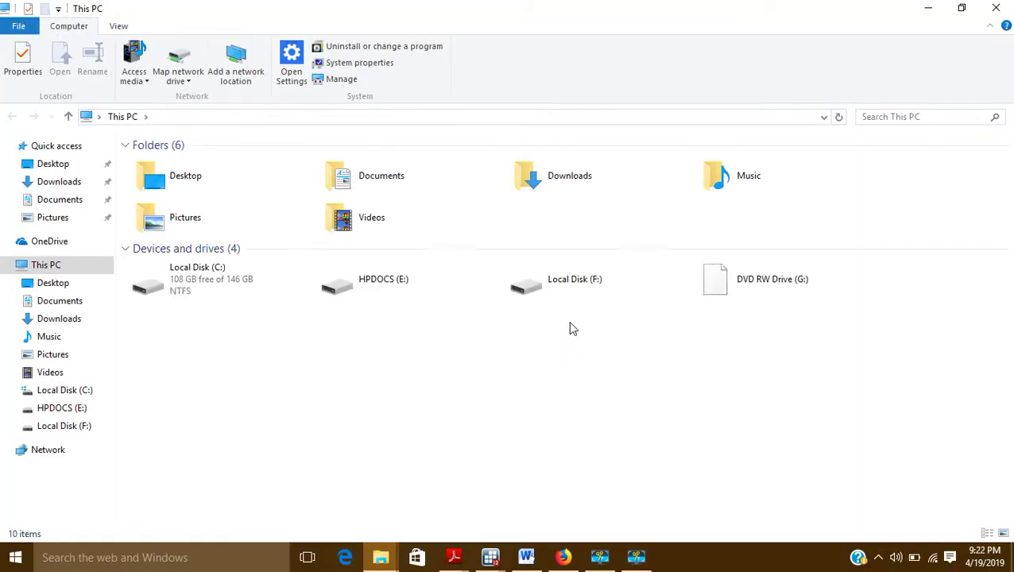
{"action": "double_click", "coordinate": [606, 284]}
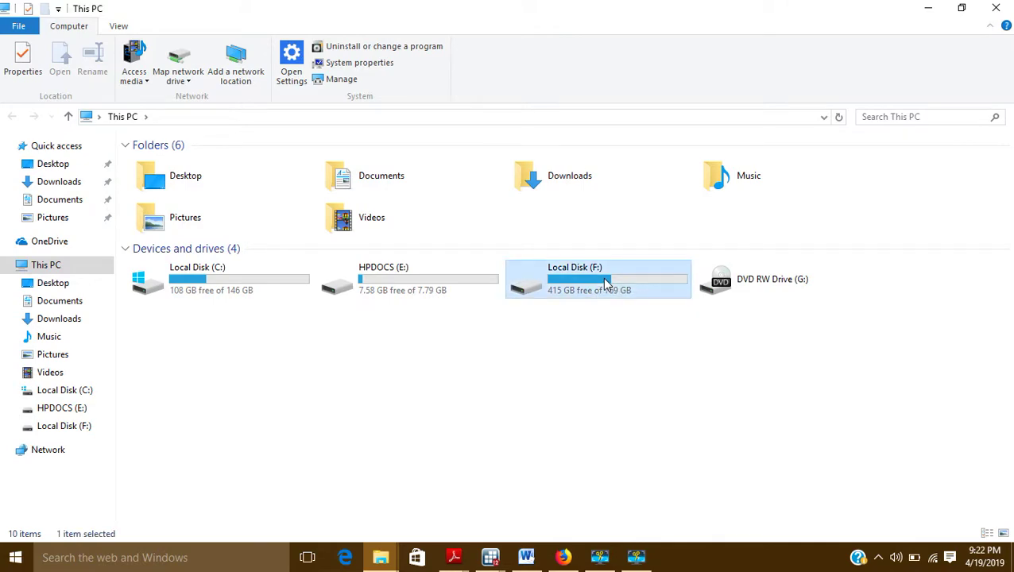
{"action": "scroll", "coordinate": [421, 411], "scroll_direction": "down", "scroll_amount": 3}
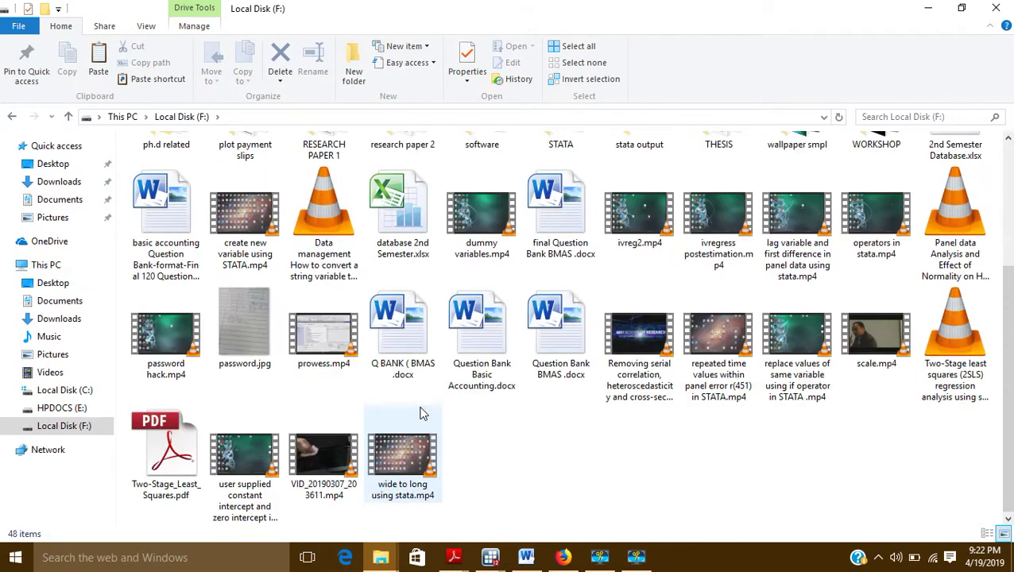
{"action": "right_click", "coordinate": [535, 445]}
{"action": "mouse_move", "coordinate": [595, 414]}
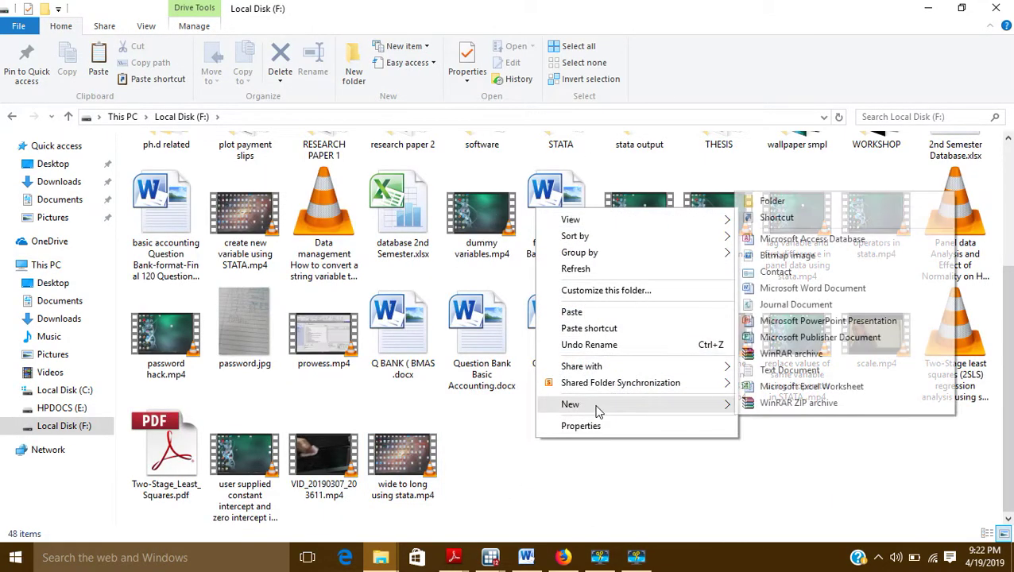
{"action": "left_click", "coordinate": [795, 201]}
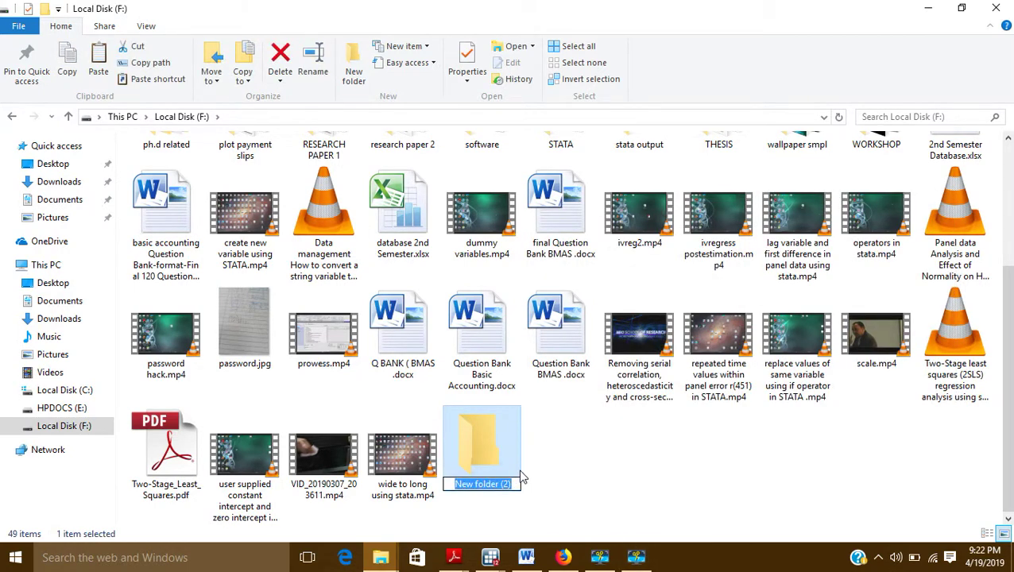
{"action": "type", "text": "stataou"}
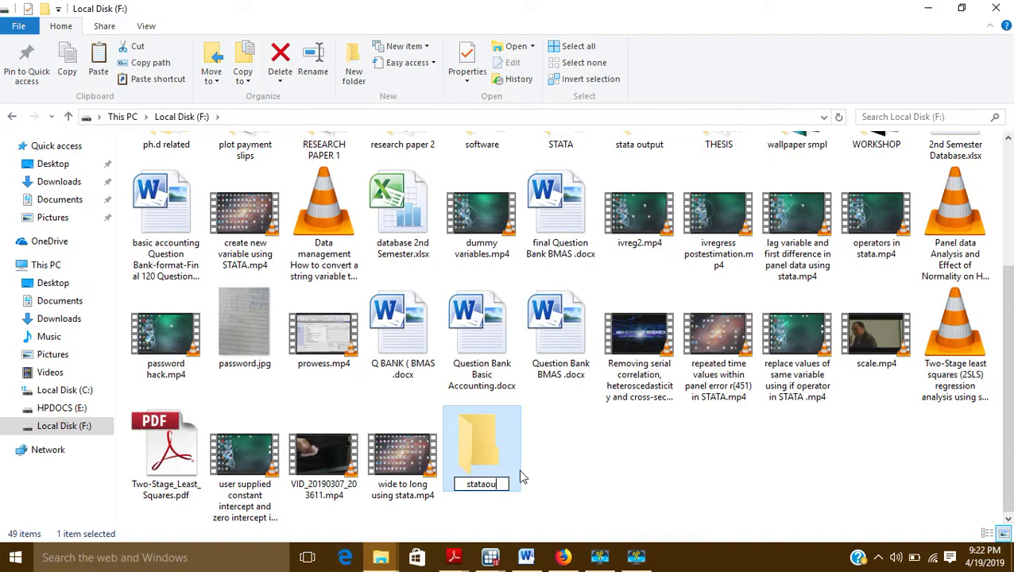
{"action": "type", "text": "tput"}
{"action": "left_click", "coordinate": [519, 500]}
Step: Open the new stataoutput folder and copy its address, then put the file window away
{"action": "double_click", "coordinate": [471, 442]}
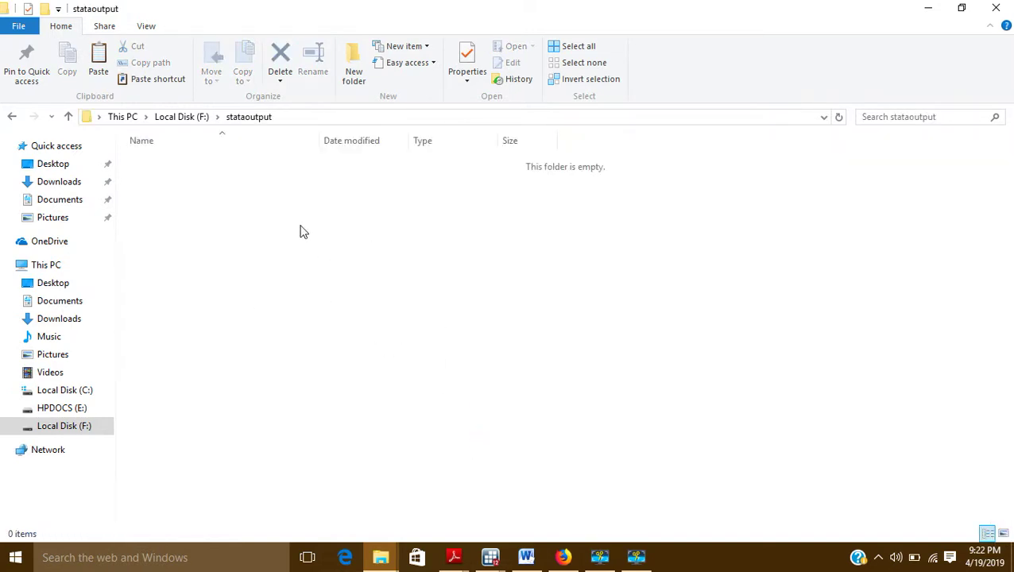
{"action": "right_click", "coordinate": [443, 123]}
{"action": "left_click", "coordinate": [474, 132]}
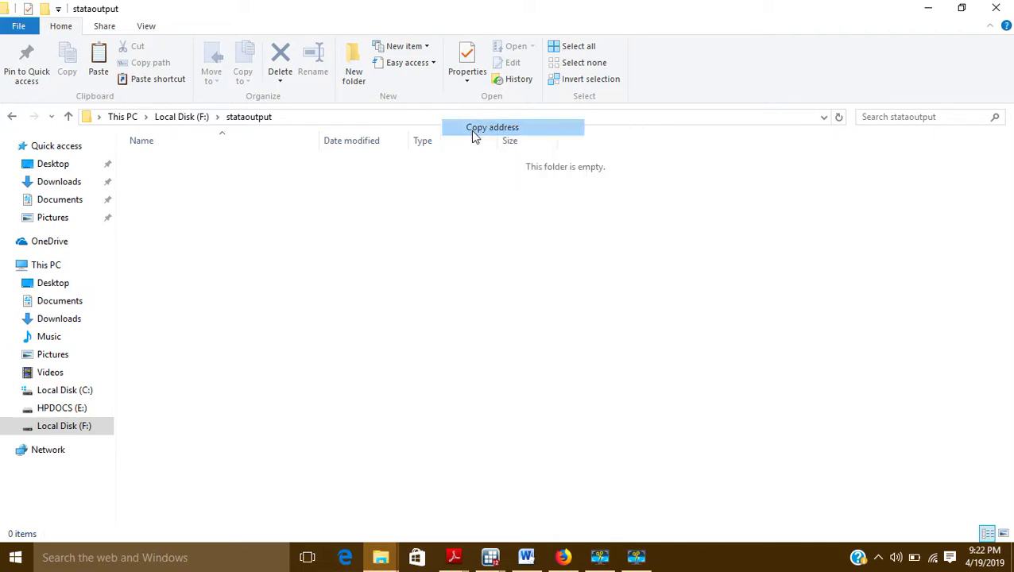
{"action": "left_click", "coordinate": [928, 8]}
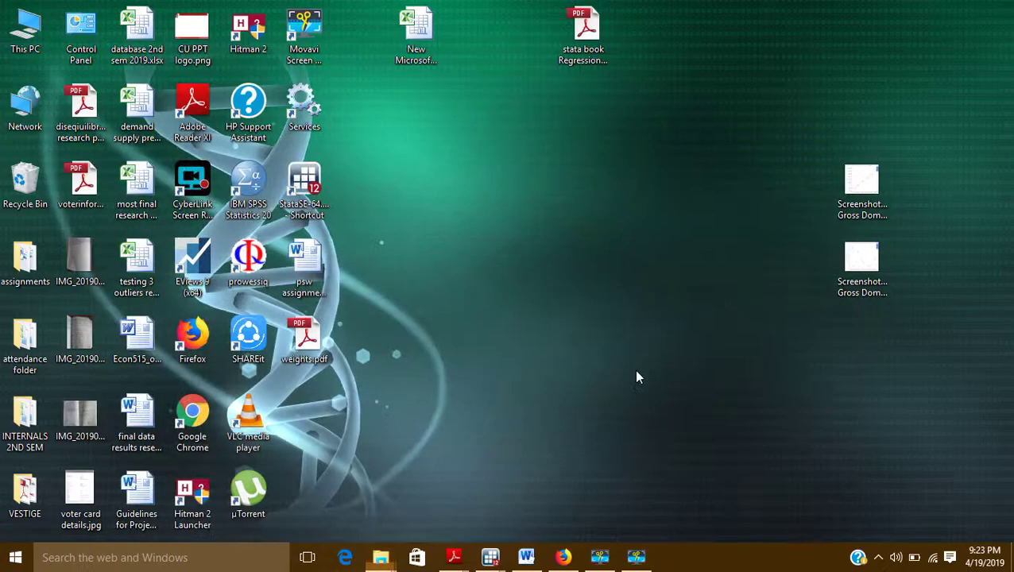
{"action": "left_click", "coordinate": [638, 560]}
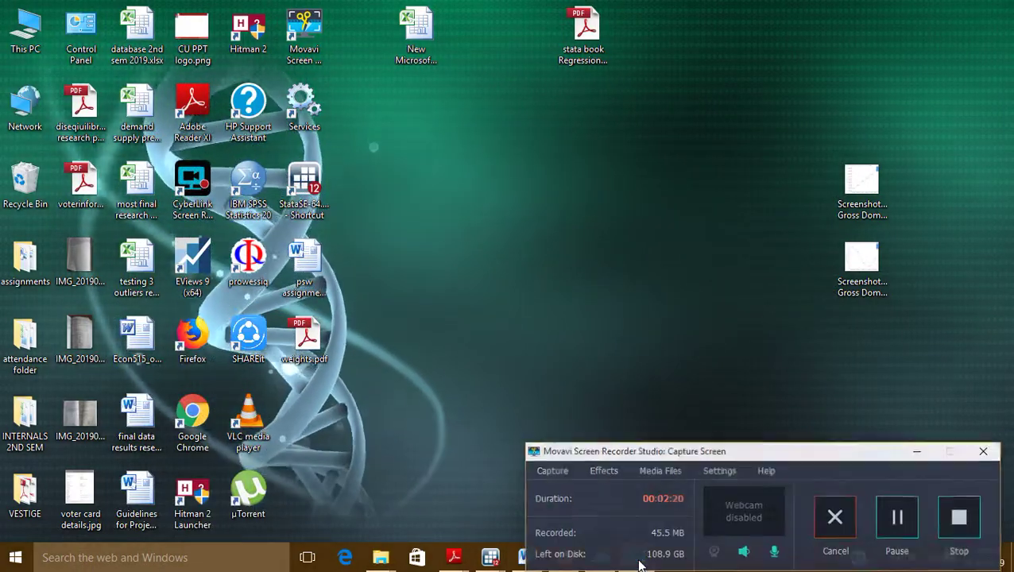
{"action": "left_click", "coordinate": [916, 452]}
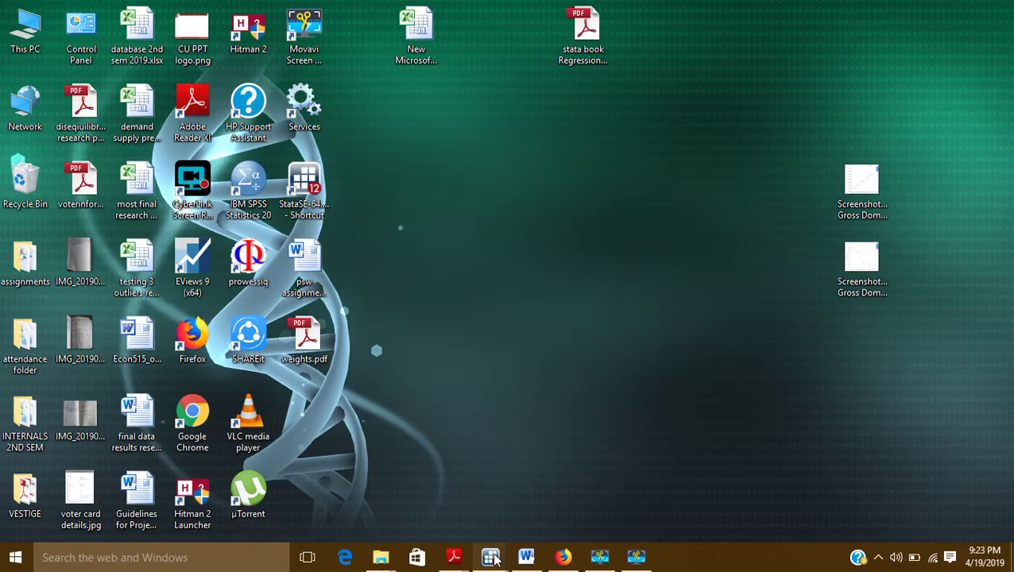
Step: Switch back to Stata and change the working directory to the copied folder path with "cd F:\stataoutput"
{"action": "left_click", "coordinate": [548, 501]}
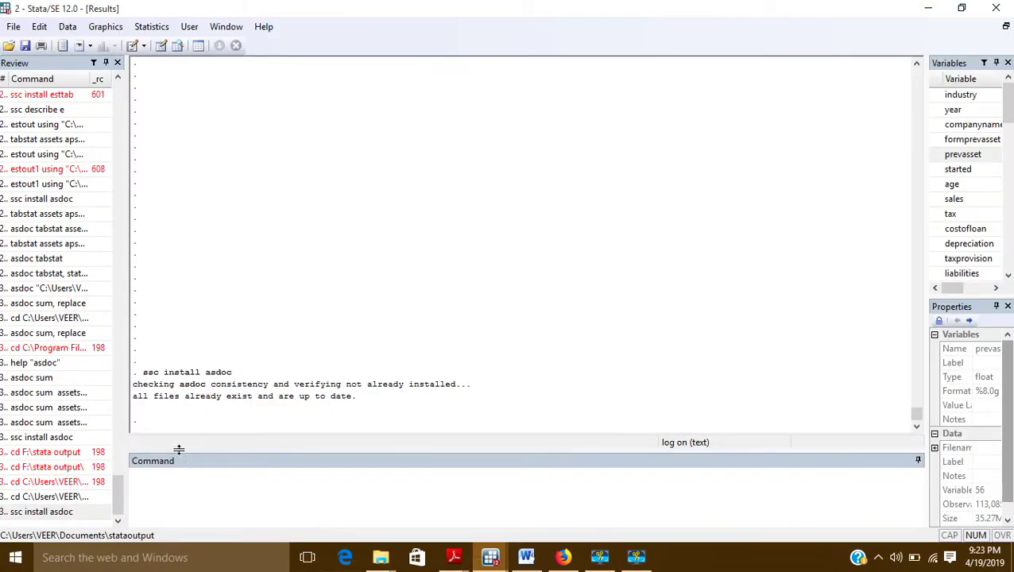
{"action": "right_click", "coordinate": [153, 479]}
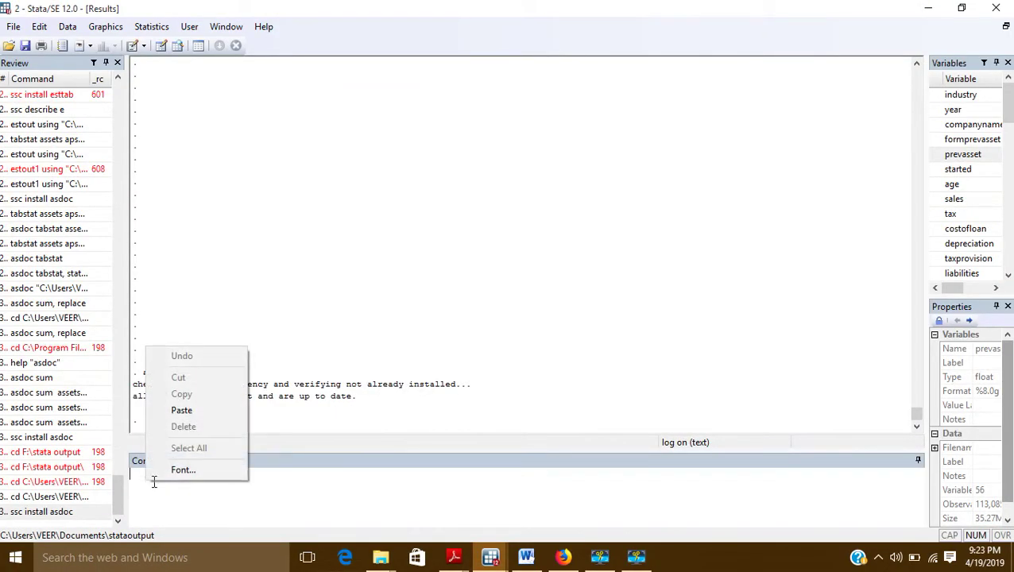
{"action": "left_click", "coordinate": [178, 410]}
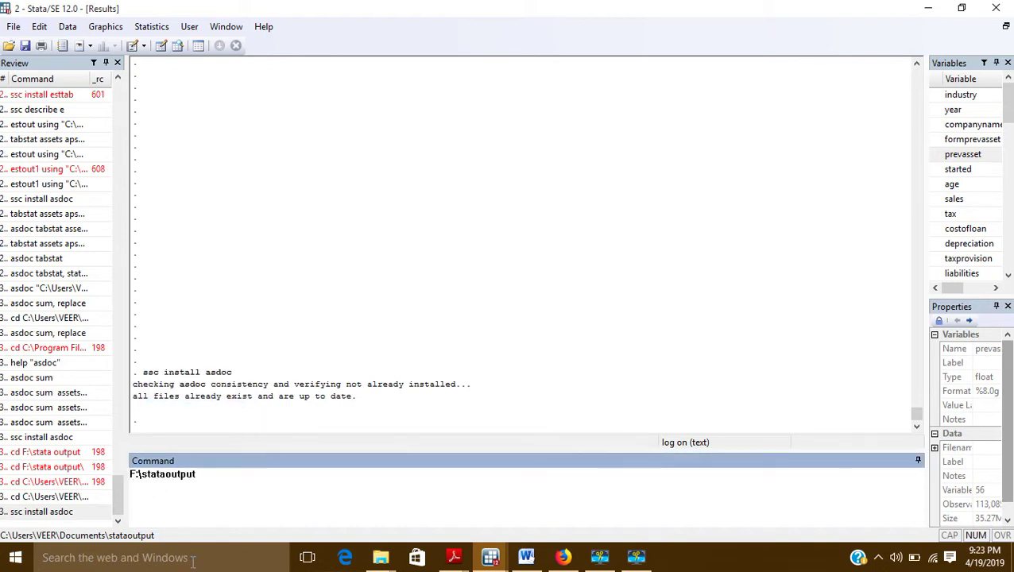
{"action": "type", "text": "cd"}
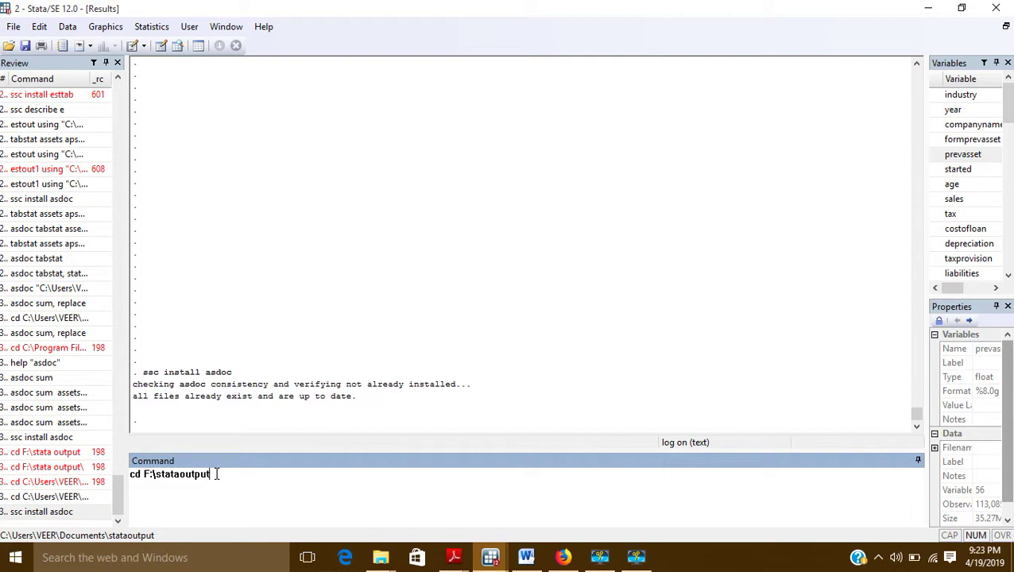
{"action": "key", "text": "Return"}
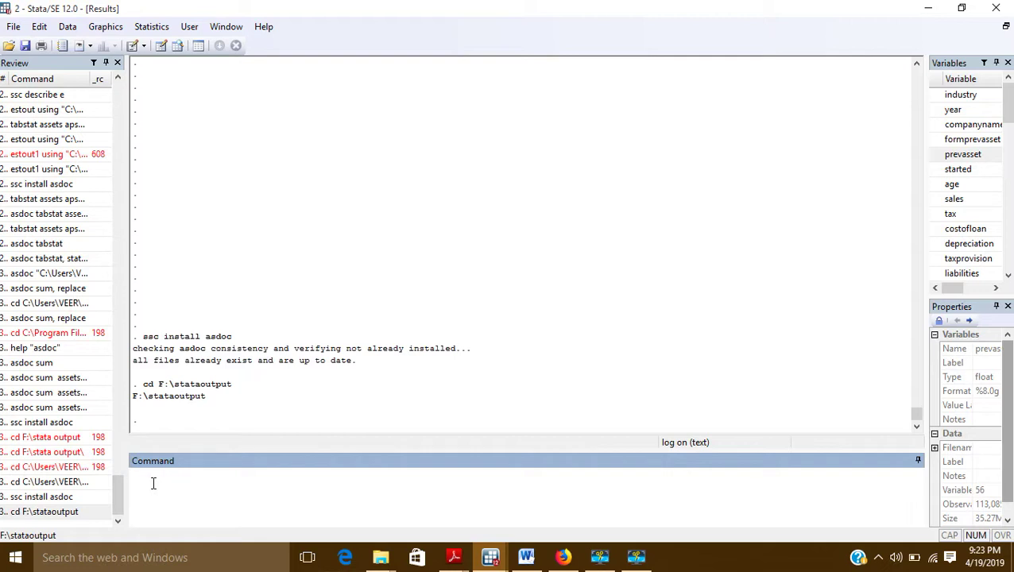
Step: Run "asdoc sum" to export summary statistics for all variables, continuing the paused output until it completes
{"action": "type", "text": "asdoc sum"}
{"action": "key", "text": "Return"}
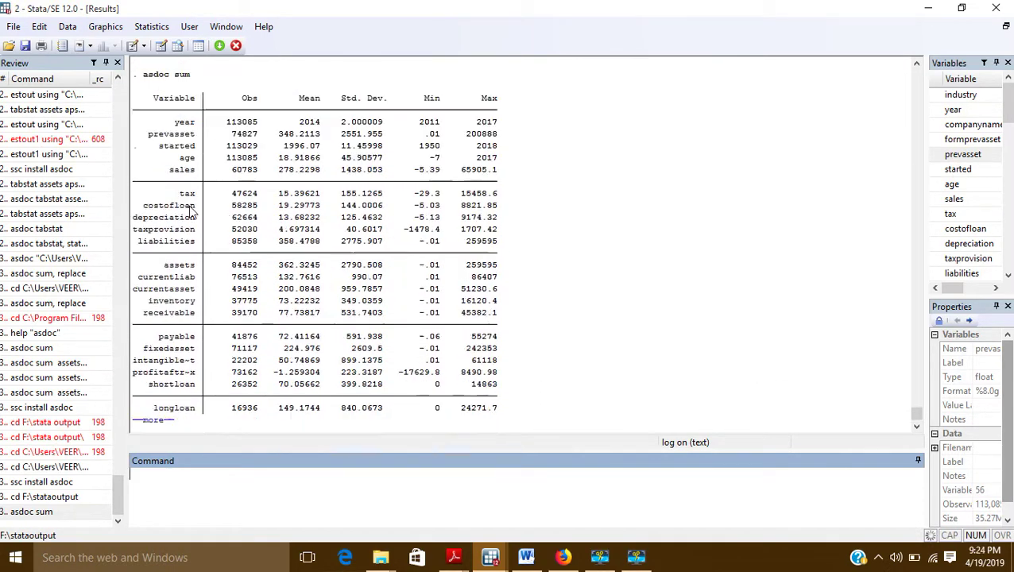
{"action": "scroll", "coordinate": [954, 135], "scroll_direction": "down", "scroll_amount": 10}
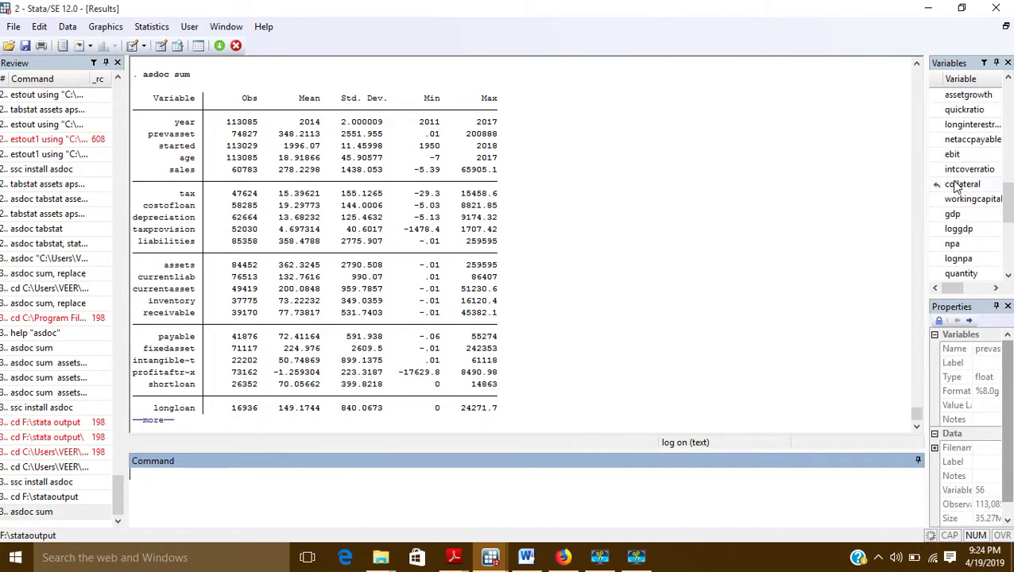
{"action": "scroll", "coordinate": [957, 187], "scroll_direction": "up", "scroll_amount": 3}
{"action": "scroll", "coordinate": [958, 186], "scroll_direction": "down", "scroll_amount": 3}
{"action": "scroll", "coordinate": [958, 185], "scroll_direction": "up", "scroll_amount": 4}
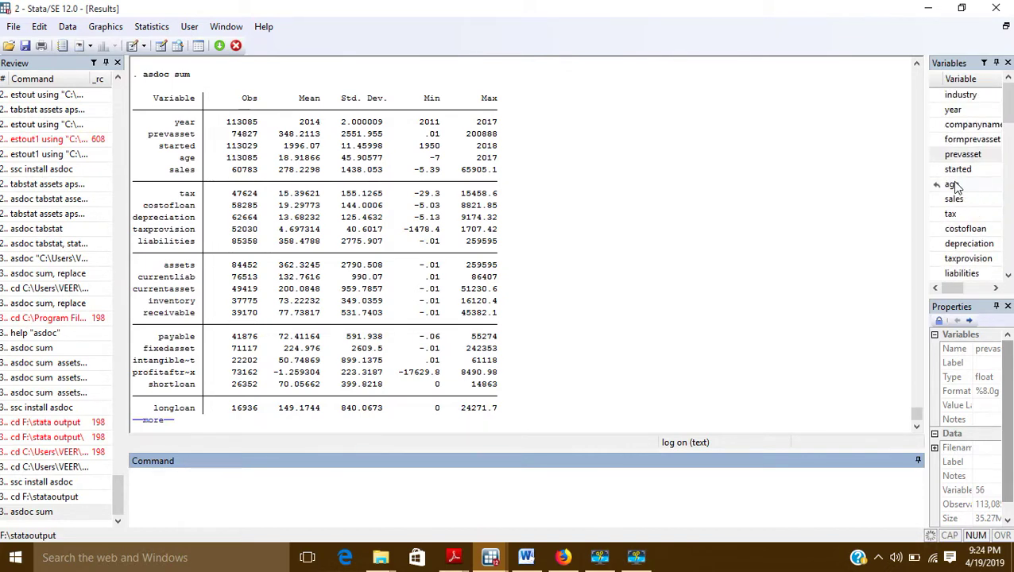
{"action": "scroll", "coordinate": [272, 289], "scroll_direction": "up", "scroll_amount": 7}
{"action": "scroll", "coordinate": [267, 239], "scroll_direction": "down", "scroll_amount": 6}
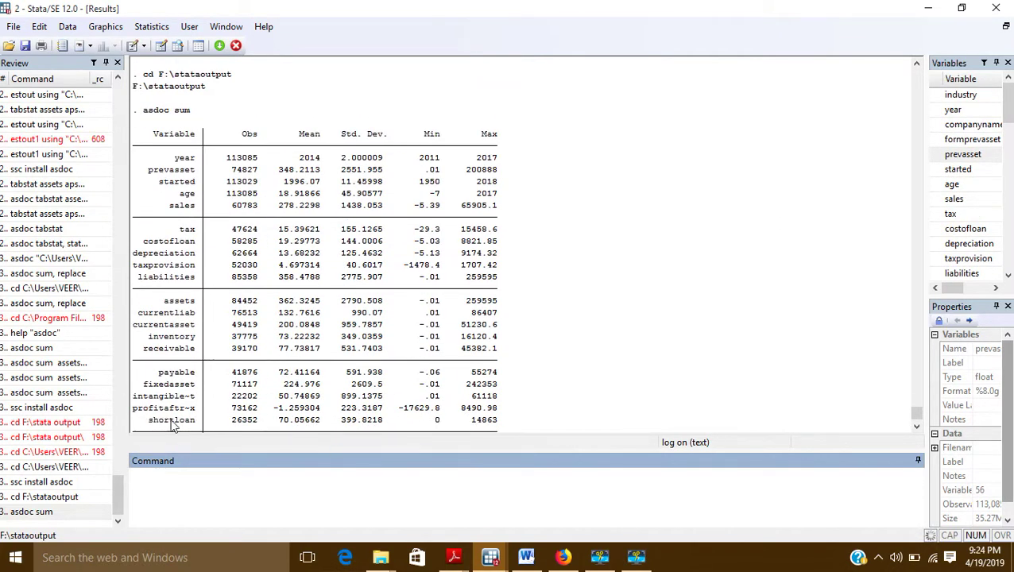
{"action": "scroll", "coordinate": [213, 369], "scroll_direction": "down", "scroll_amount": 1}
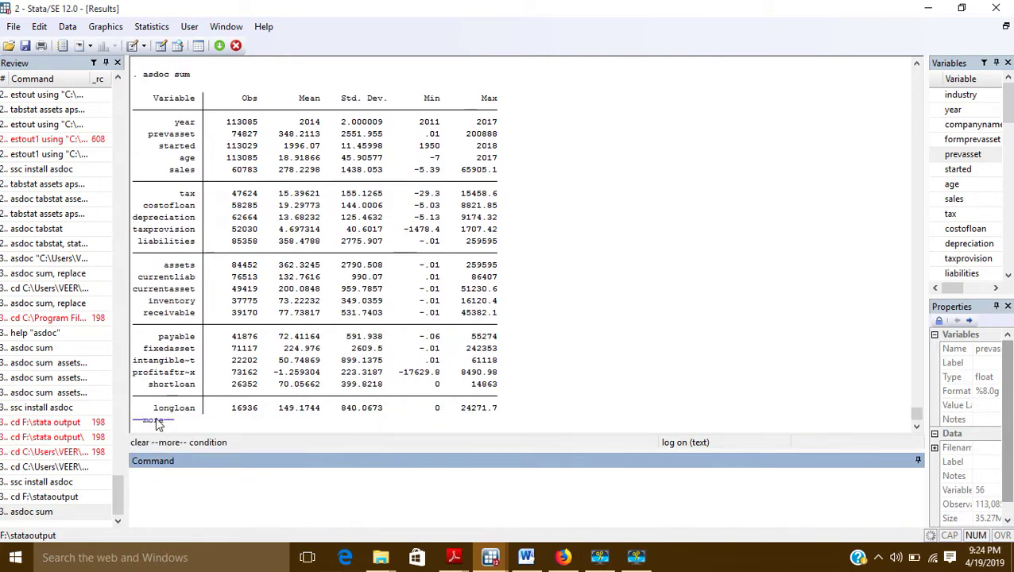
{"action": "left_click", "coordinate": [157, 421]}
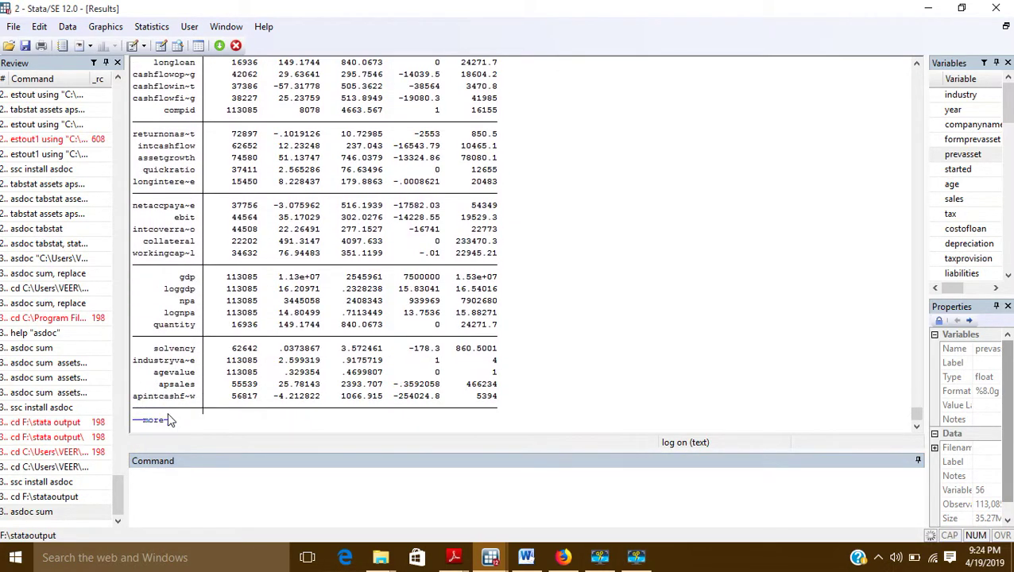
{"action": "left_click", "coordinate": [163, 424]}
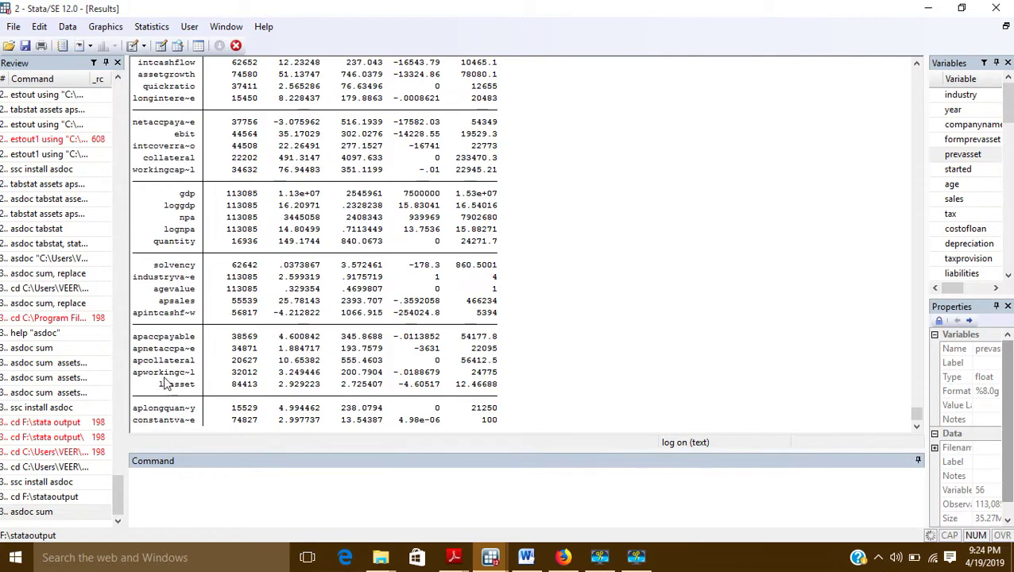
Step: Examine the summary statistics output for all variables, including the Obs, Mean, Std. Dev., Min and Max columns and the output file link
{"action": "scroll", "coordinate": [183, 381], "scroll_direction": "up", "scroll_amount": 9}
{"action": "scroll", "coordinate": [202, 382], "scroll_direction": "up", "scroll_amount": 8}
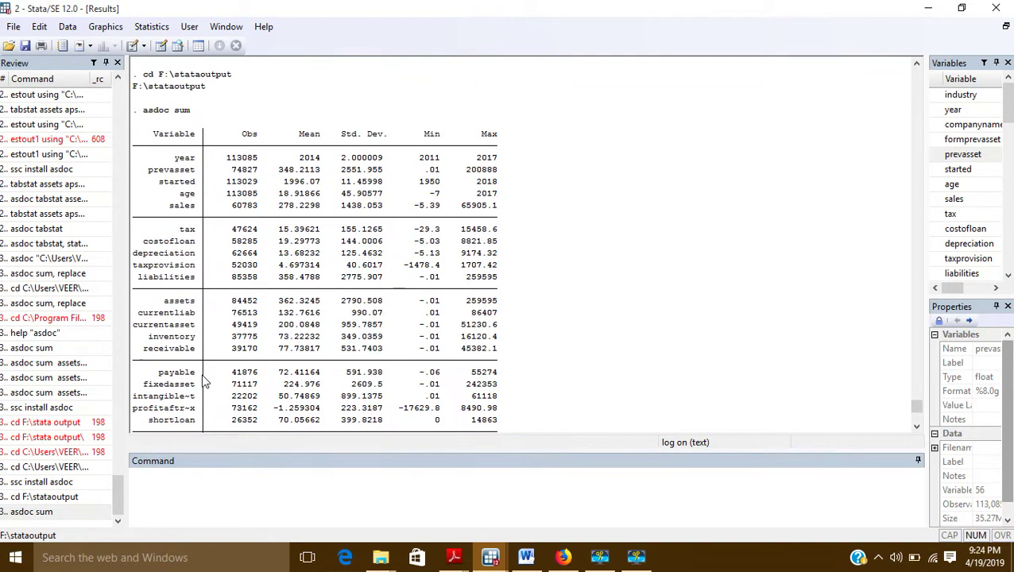
{"action": "scroll", "coordinate": [191, 312], "scroll_direction": "down", "scroll_amount": 1}
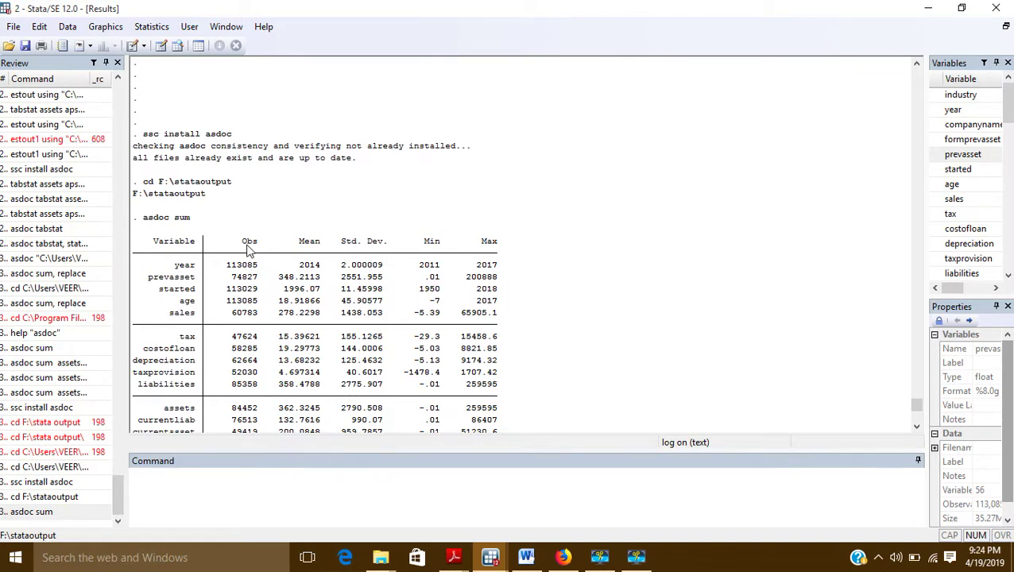
{"action": "double_click", "coordinate": [248, 243]}
{"action": "triple_click", "coordinate": [310, 243]}
{"action": "left_click", "coordinate": [389, 249]}
{"action": "double_click", "coordinate": [433, 247]}
{"action": "double_click", "coordinate": [494, 248]}
{"action": "left_click", "coordinate": [500, 251]}
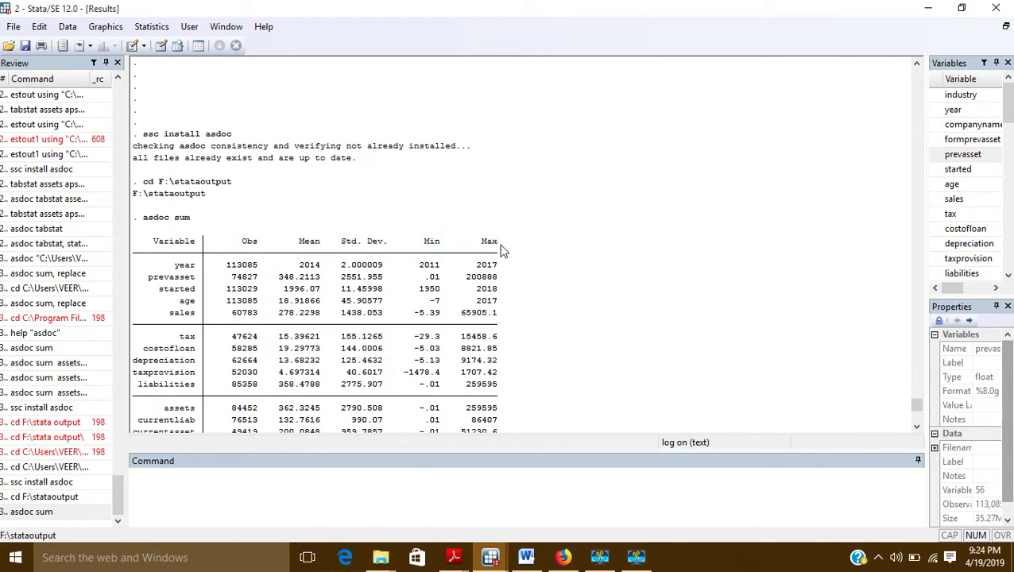
{"action": "left_click", "coordinate": [148, 477]}
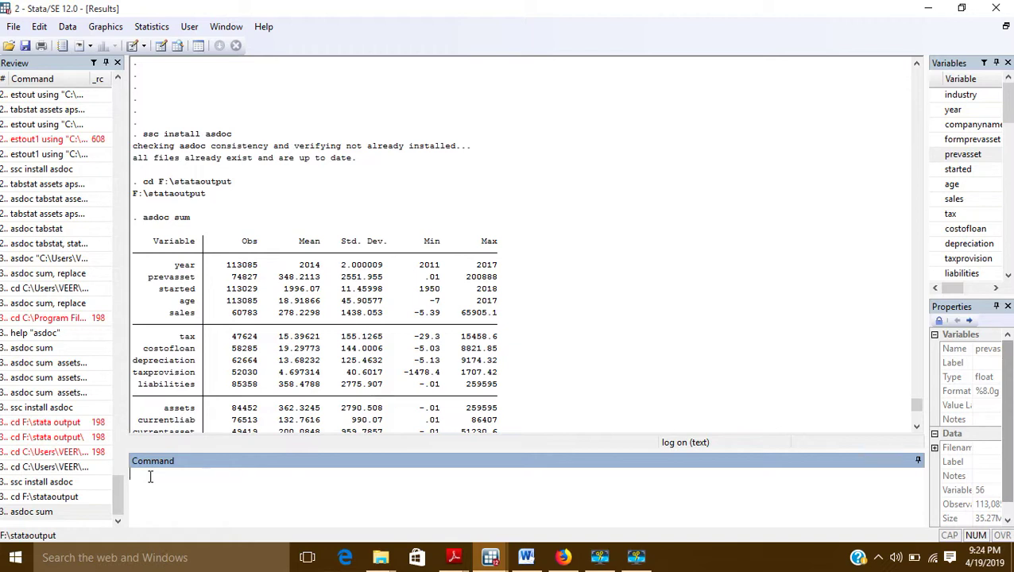
{"action": "type", "text": "a"}
{"action": "scroll", "coordinate": [176, 350], "scroll_direction": "down", "scroll_amount": 5}
{"action": "scroll", "coordinate": [176, 349], "scroll_direction": "down", "scroll_amount": 5}
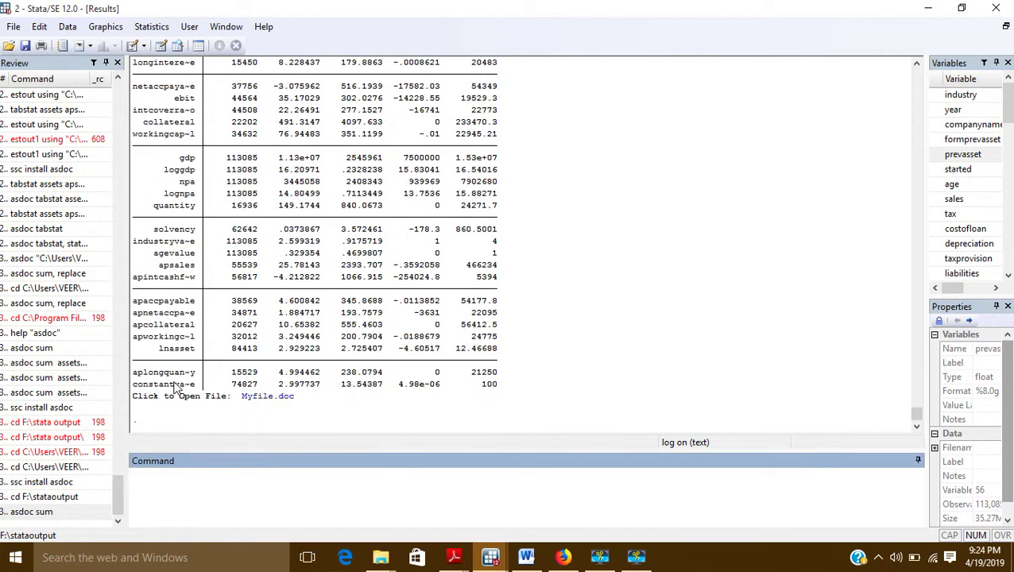
{"action": "scroll", "coordinate": [155, 346], "scroll_direction": "up", "scroll_amount": 10}
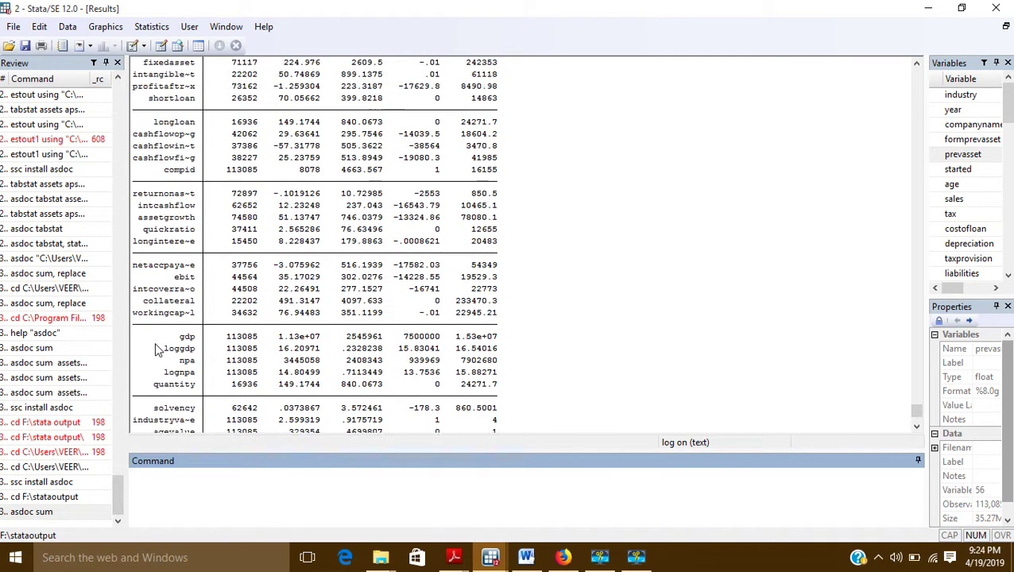
{"action": "scroll", "coordinate": [157, 350], "scroll_direction": "up", "scroll_amount": 8}
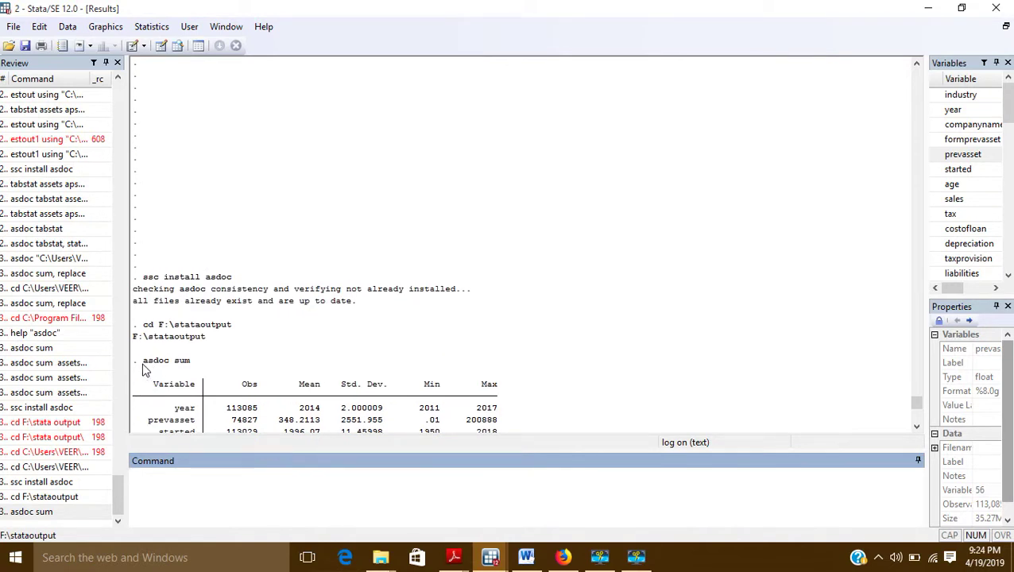
Step: Open the exported Myfile.doc from the link under the "asdoc sum" output and maximize the document window
{"action": "mouse_move", "coordinate": [147, 366]}
{"action": "left_mouse_down"}
{"action": "mouse_move", "coordinate": [192, 369]}
{"action": "mouse_move", "coordinate": [157, 372]}
{"action": "left_mouse_up"}
{"action": "left_click", "coordinate": [191, 367]}
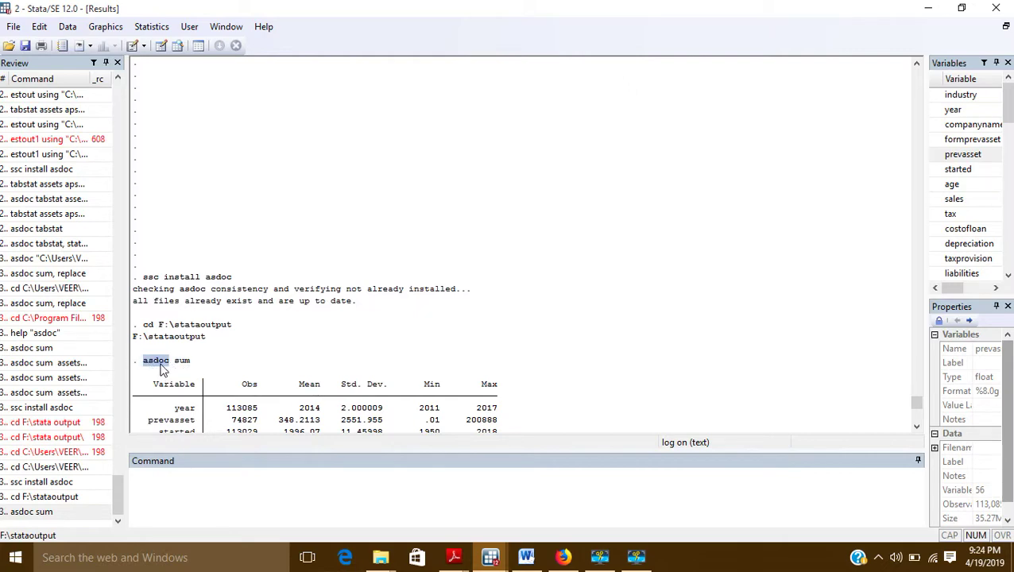
{"action": "scroll", "coordinate": [184, 371], "scroll_direction": "down", "scroll_amount": 13}
{"action": "scroll", "coordinate": [184, 371], "scroll_direction": "down", "scroll_amount": 8}
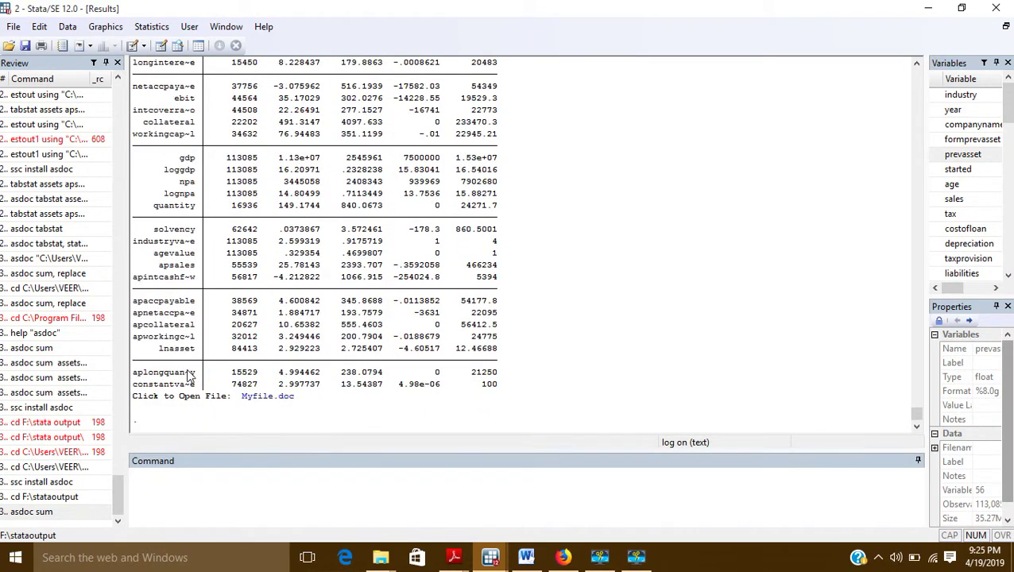
{"action": "left_click", "coordinate": [255, 404]}
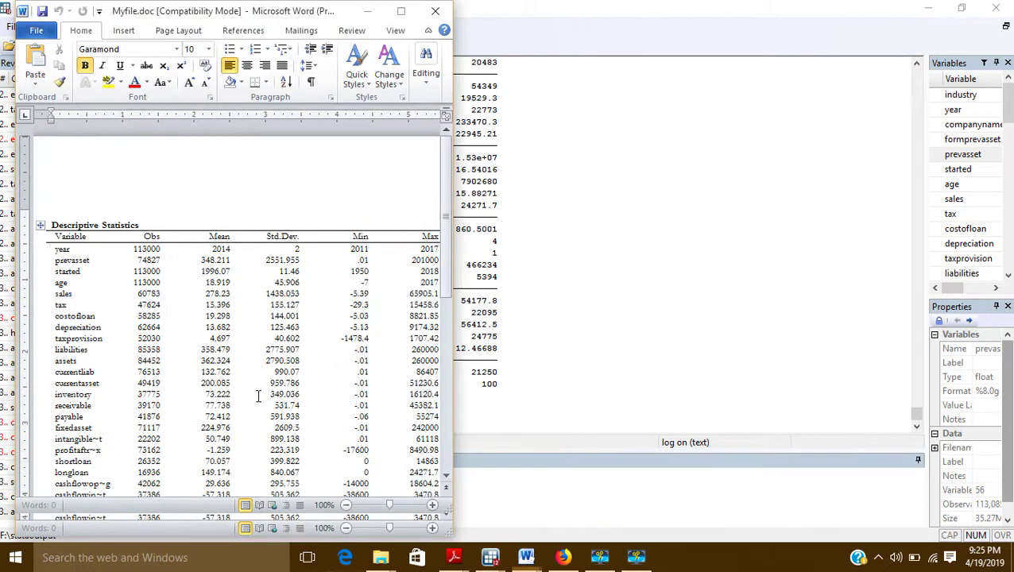
{"action": "left_click", "coordinate": [401, 11]}
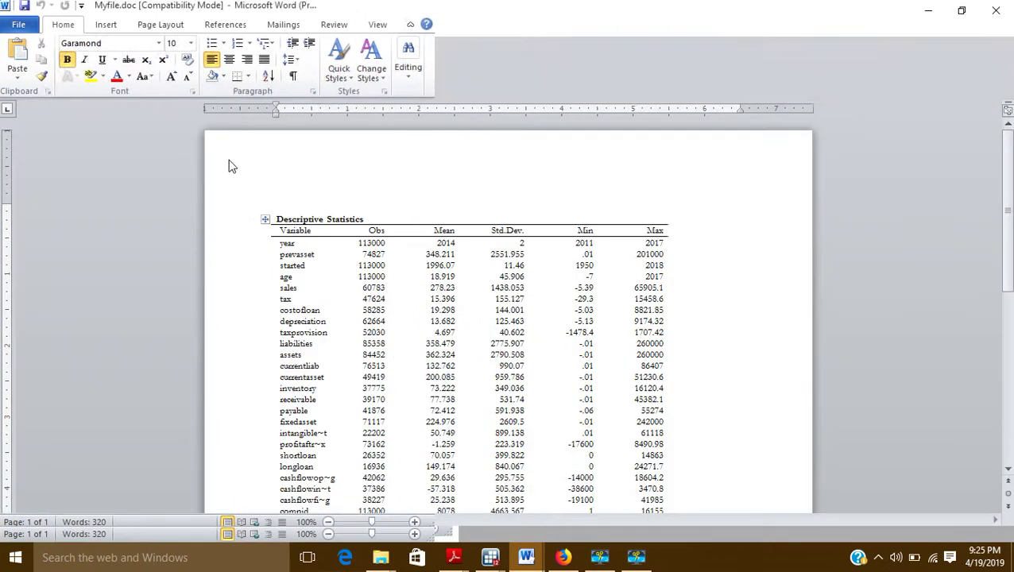
Step: Examine the Descriptive Statistics table in Myfile.doc from its title to the last variable, then close the document
{"action": "scroll", "coordinate": [358, 246], "scroll_direction": "down", "scroll_amount": 8}
{"action": "scroll", "coordinate": [355, 251], "scroll_direction": "up", "scroll_amount": 3}
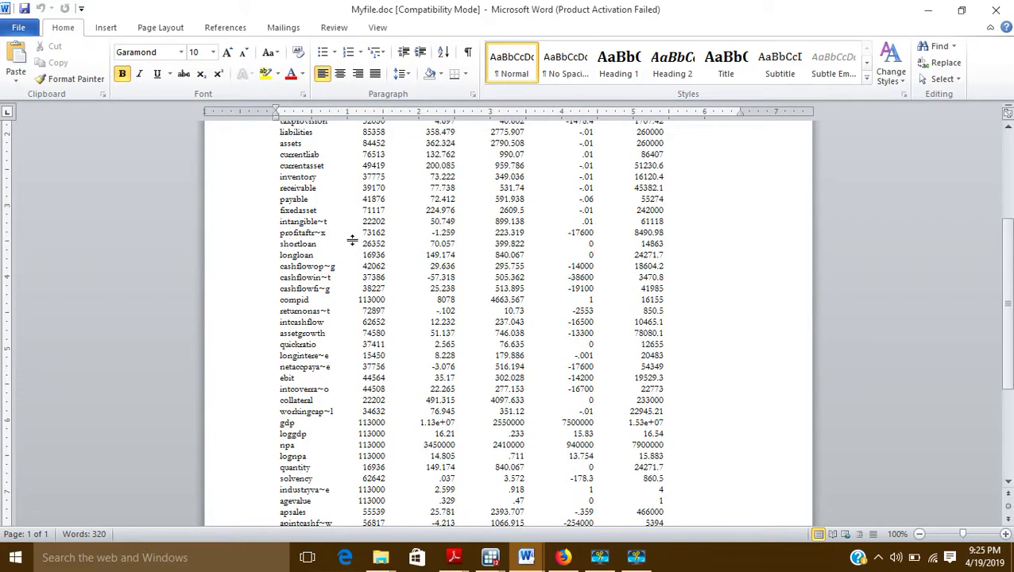
{"action": "scroll", "coordinate": [344, 291], "scroll_direction": "up", "scroll_amount": 5}
{"action": "scroll", "coordinate": [344, 291], "scroll_direction": "up", "scroll_amount": 1}
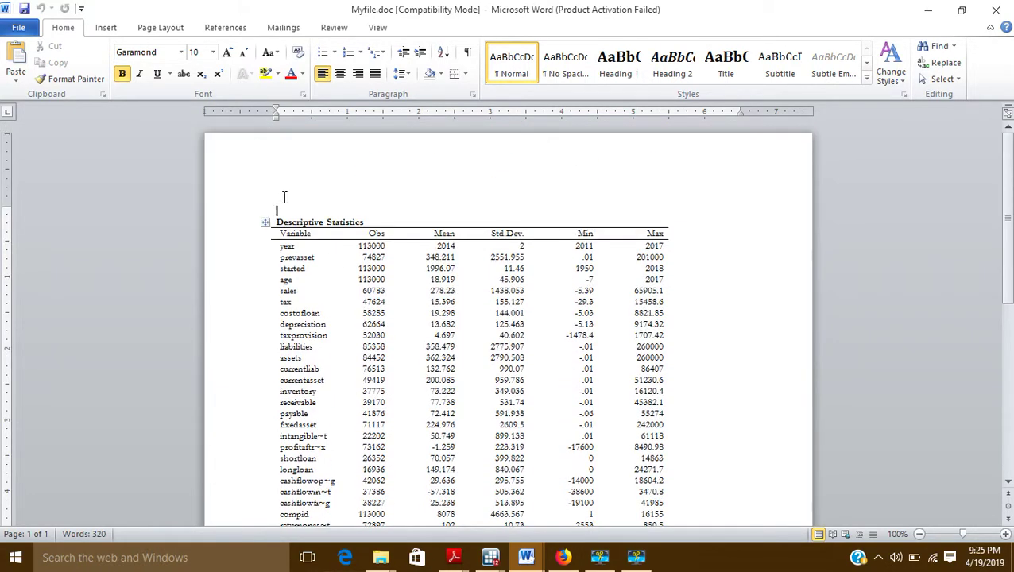
{"action": "triple_click", "coordinate": [276, 222]}
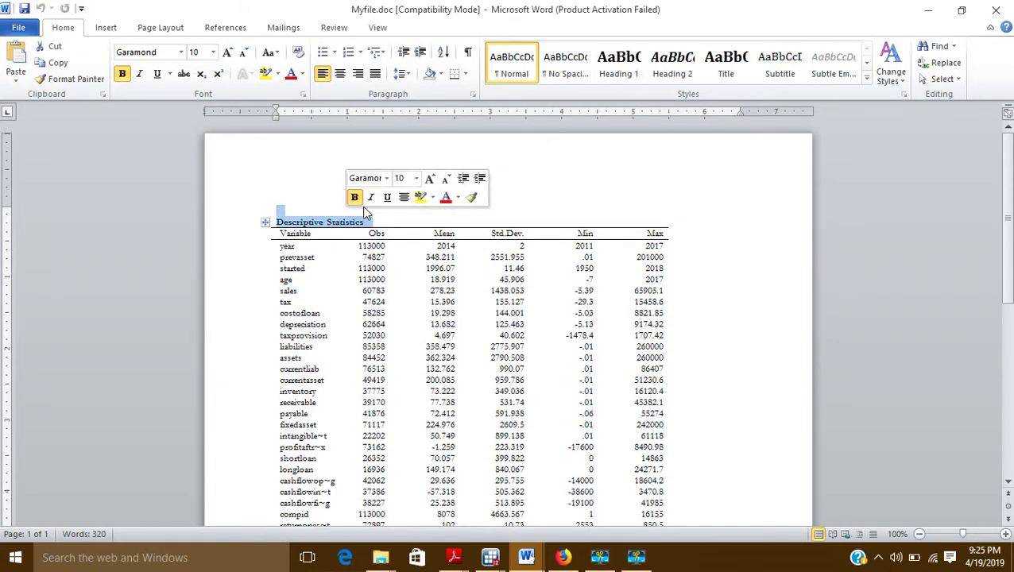
{"action": "scroll", "coordinate": [324, 322], "scroll_direction": "down", "scroll_amount": 3}
{"action": "scroll", "coordinate": [323, 322], "scroll_direction": "down", "scroll_amount": 8}
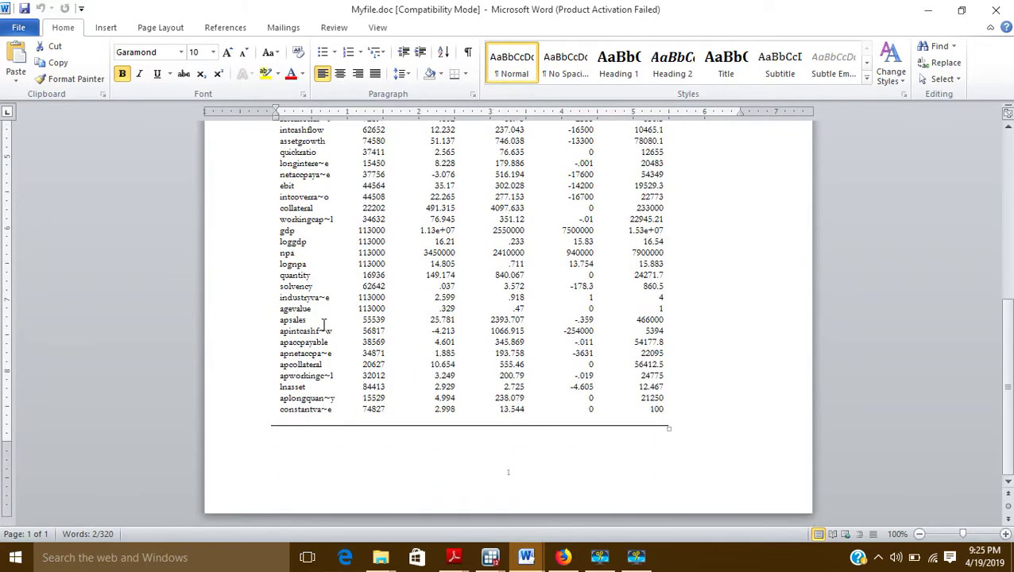
{"action": "scroll", "coordinate": [324, 326], "scroll_direction": "up", "scroll_amount": 5}
{"action": "scroll", "coordinate": [323, 322], "scroll_direction": "up", "scroll_amount": 5}
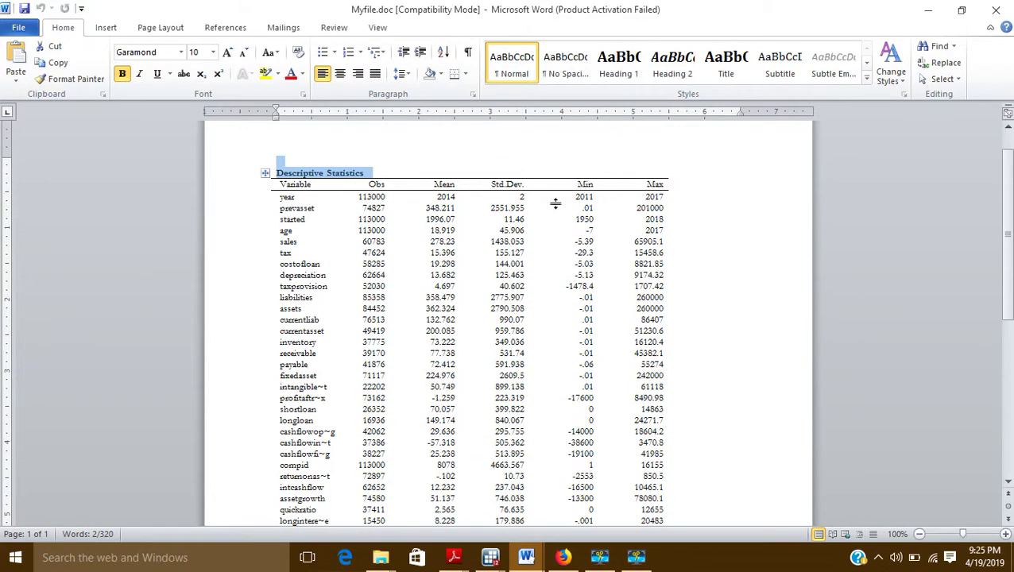
{"action": "scroll", "coordinate": [301, 334], "scroll_direction": "down", "scroll_amount": 4}
{"action": "scroll", "coordinate": [301, 333], "scroll_direction": "down", "scroll_amount": 4}
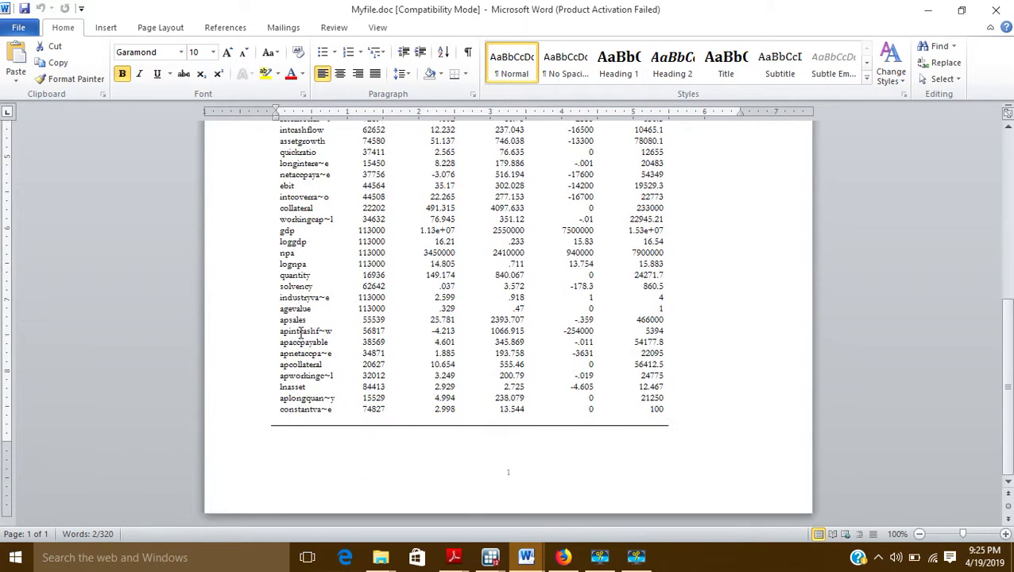
{"action": "scroll", "coordinate": [300, 334], "scroll_direction": "up", "scroll_amount": 10}
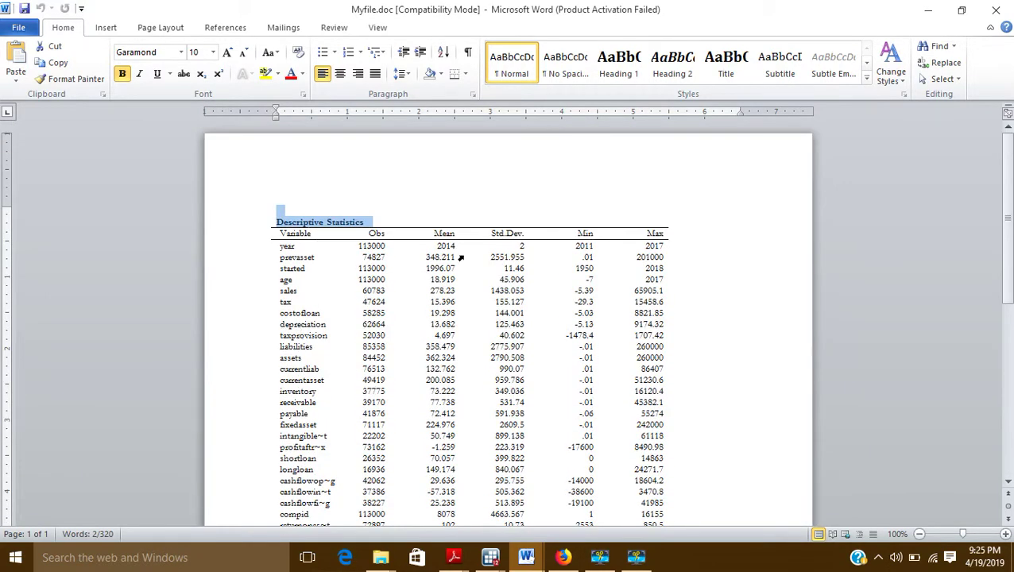
{"action": "left_click", "coordinate": [996, 9]}
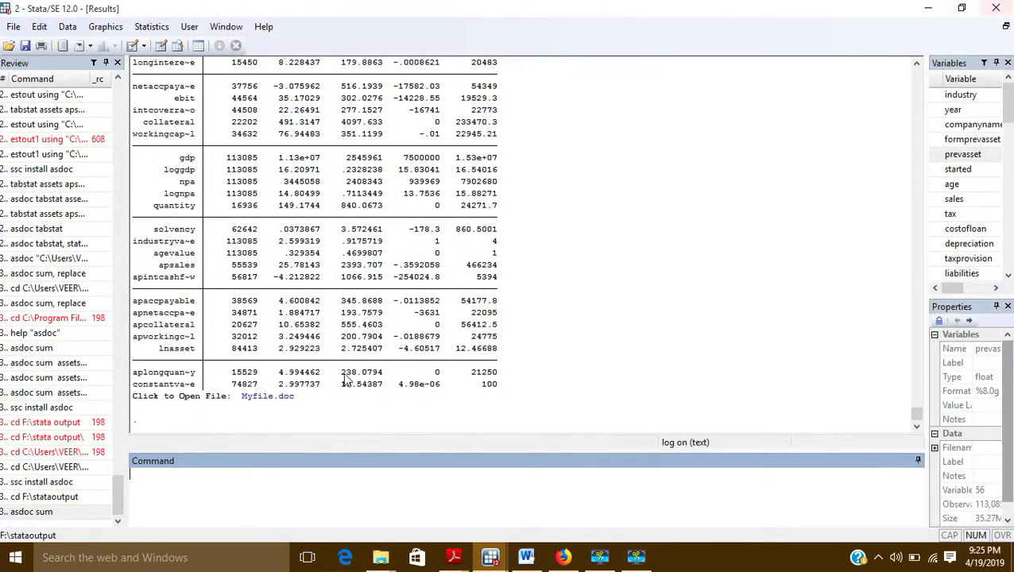
Step: Run "asdoc sum, replace" to overwrite the existing output file, continuing the paused output until it completes
{"action": "scroll", "coordinate": [302, 382], "scroll_direction": "up", "scroll_amount": 15}
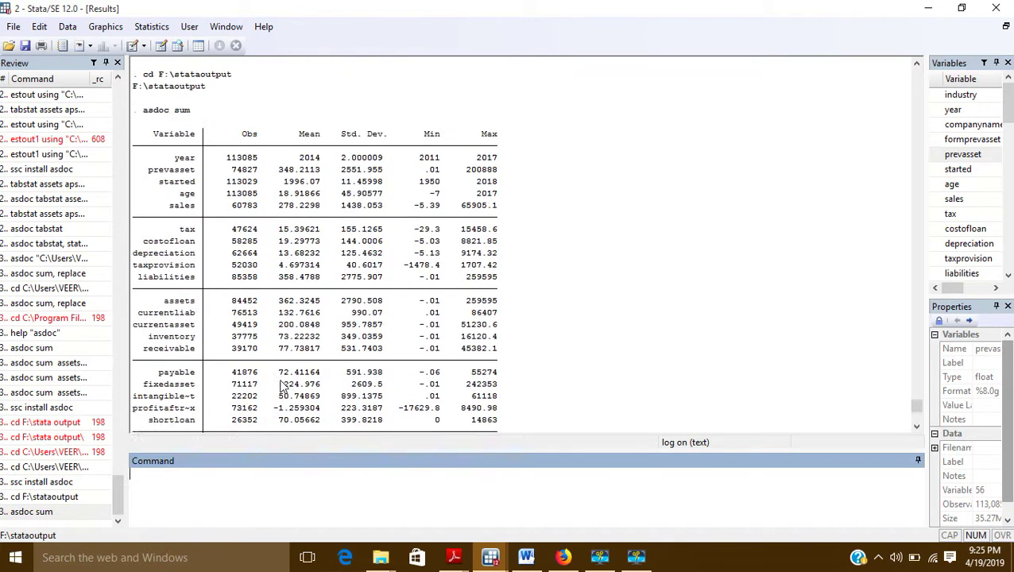
{"action": "scroll", "coordinate": [282, 385], "scroll_direction": "up", "scroll_amount": 2}
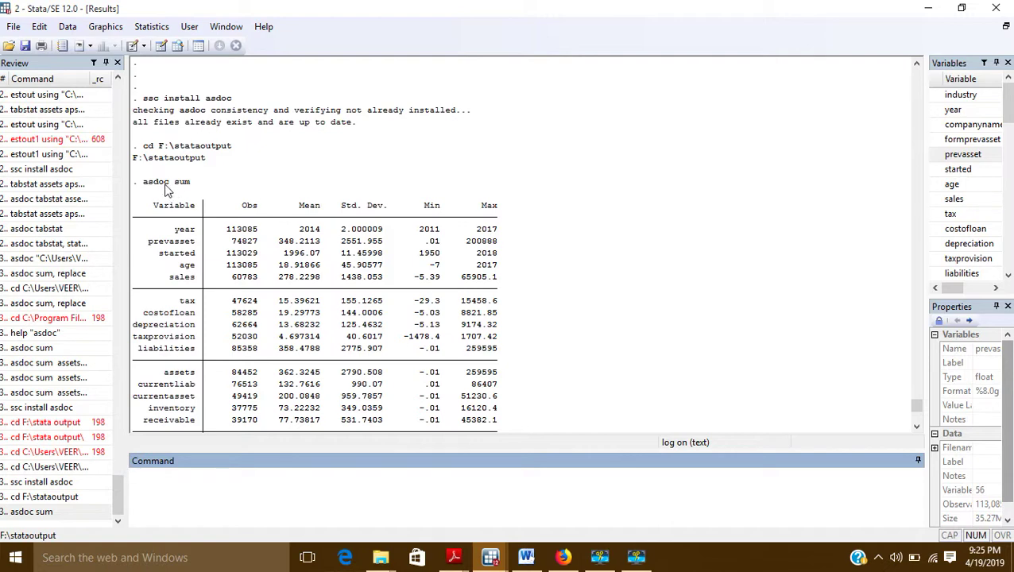
{"action": "scroll", "coordinate": [157, 429], "scroll_direction": "down", "scroll_amount": 4}
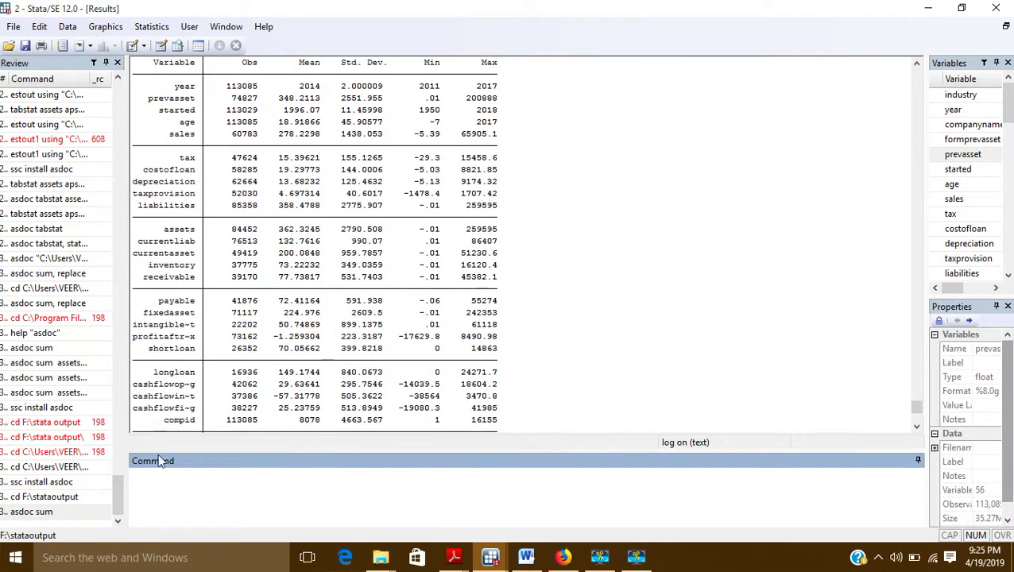
{"action": "scroll", "coordinate": [155, 433], "scroll_direction": "up", "scroll_amount": 4}
{"action": "scroll", "coordinate": [156, 438], "scroll_direction": "down", "scroll_amount": 2}
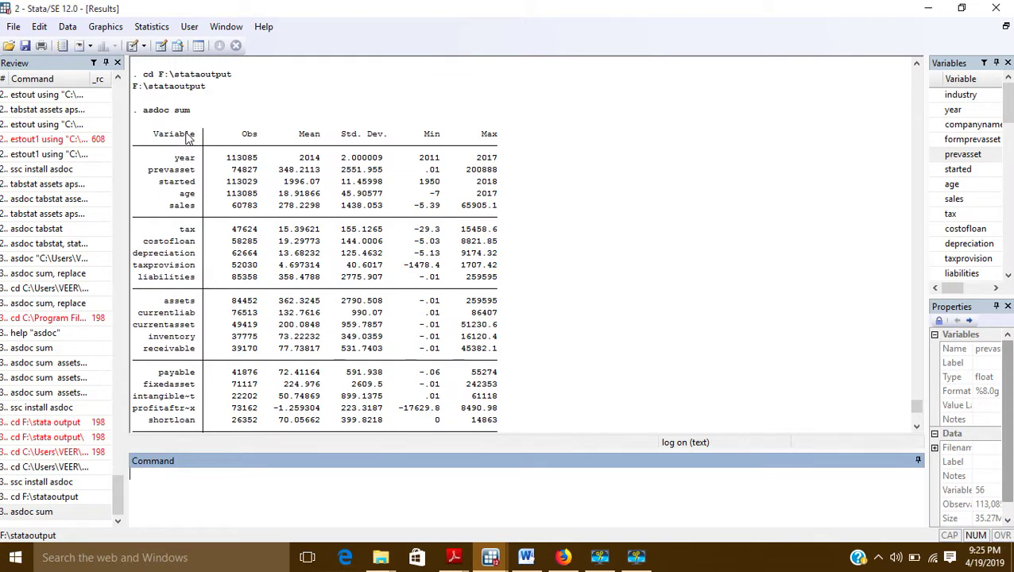
{"action": "type", "text": "asdoc sum,"}
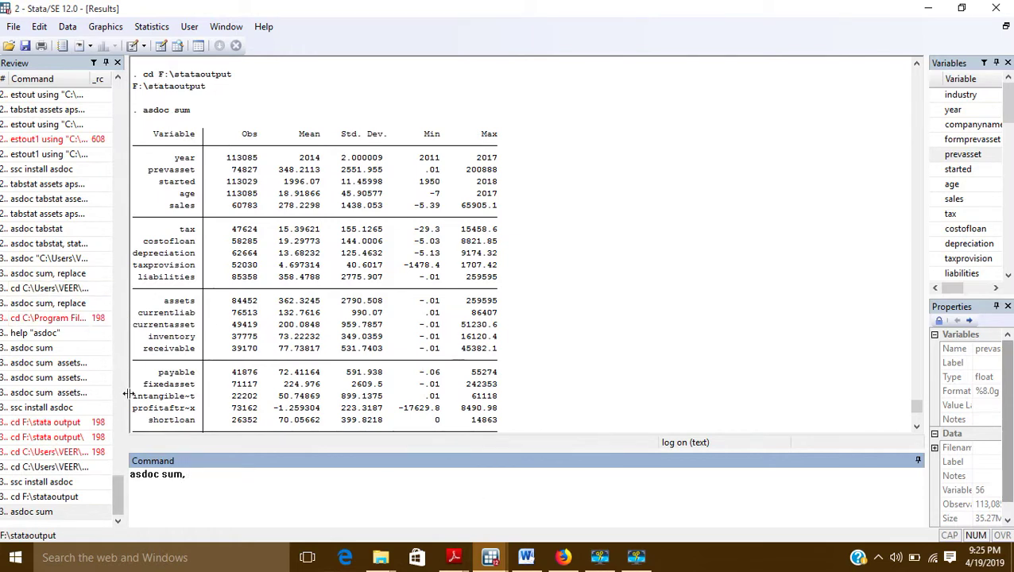
{"action": "type", "text": "replace"}
{"action": "key", "text": "Return"}
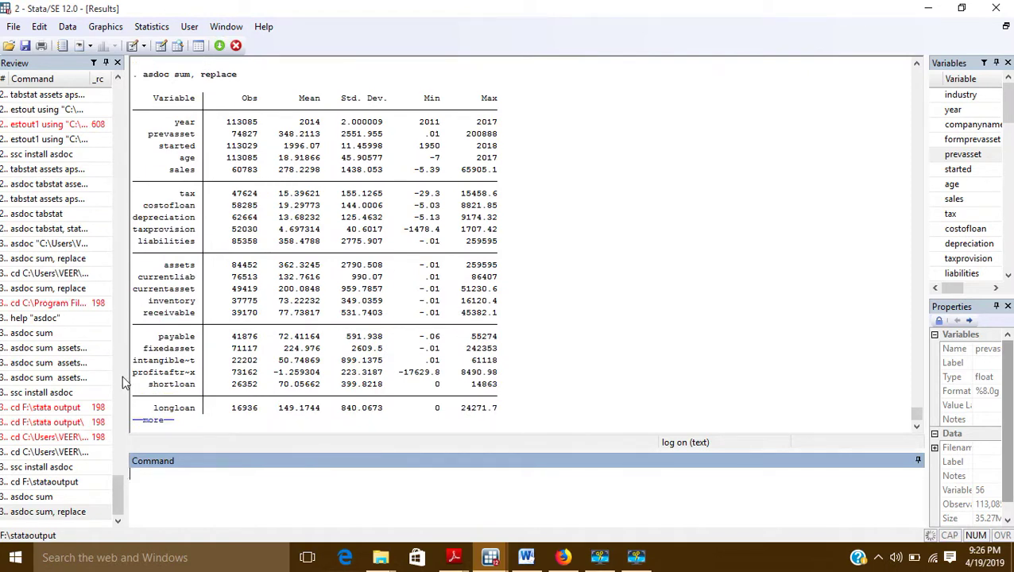
{"action": "left_click", "coordinate": [155, 421]}
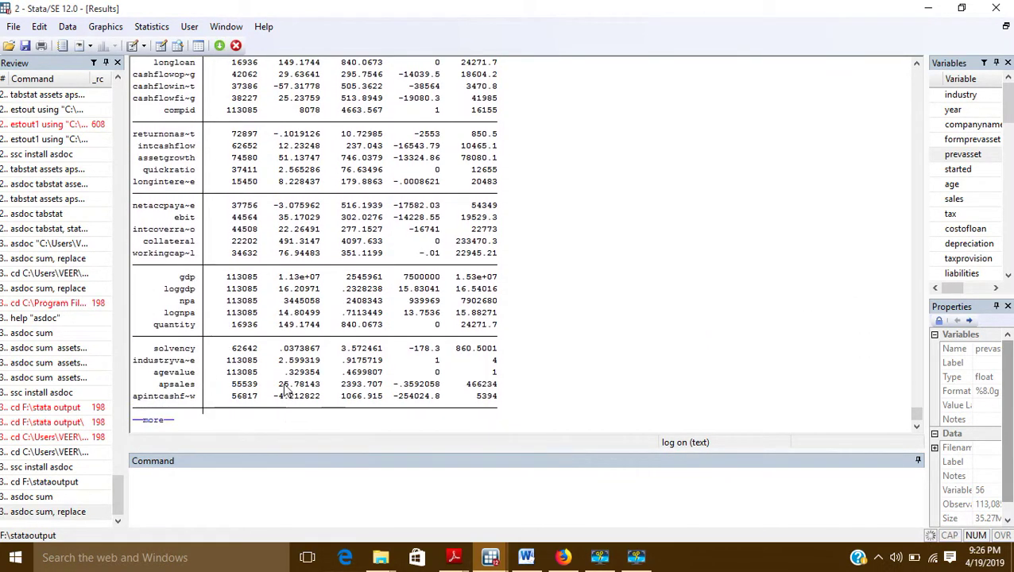
{"action": "left_click", "coordinate": [155, 420]}
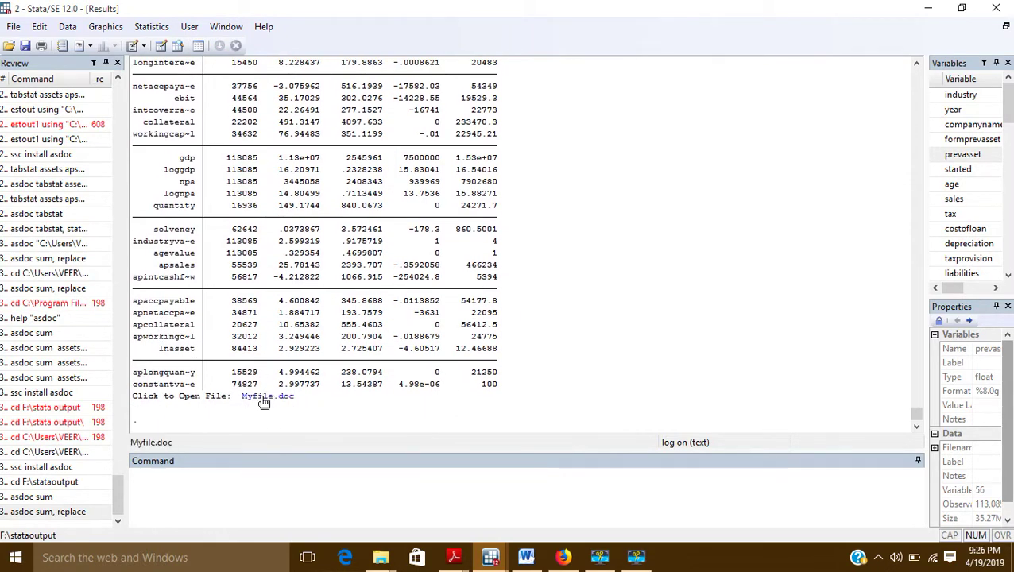
Step: Open the replaced Myfile.doc from the output link and look through its Descriptive Statistics table
{"action": "left_click", "coordinate": [262, 397]}
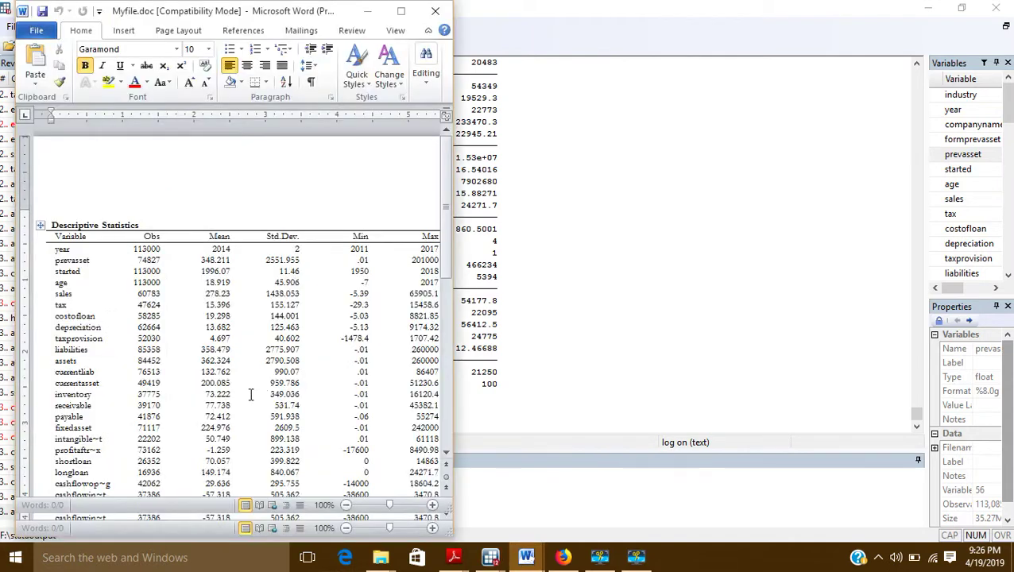
{"action": "scroll", "coordinate": [201, 295], "scroll_direction": "down", "scroll_amount": 10}
{"action": "scroll", "coordinate": [201, 296], "scroll_direction": "up", "scroll_amount": 10}
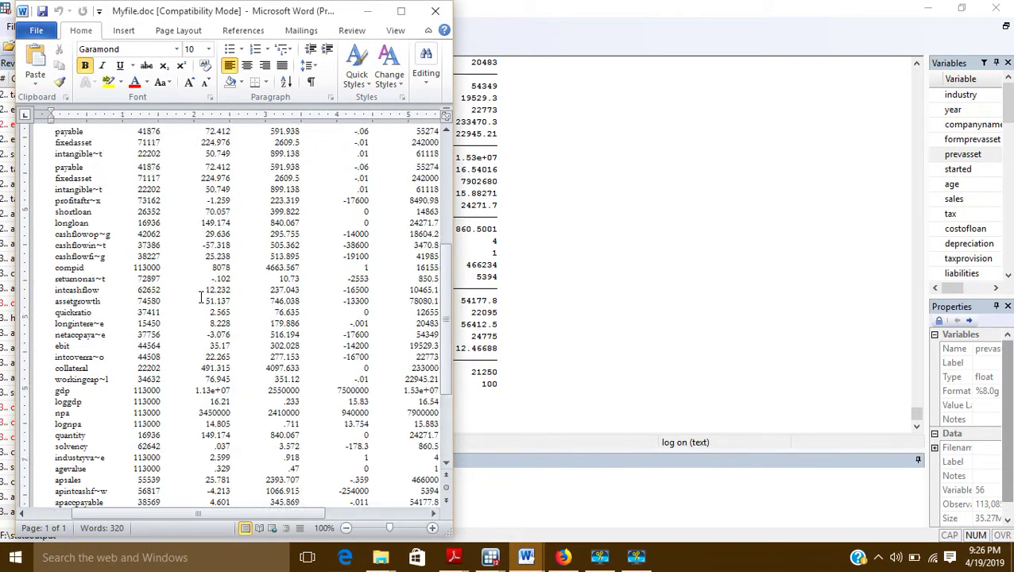
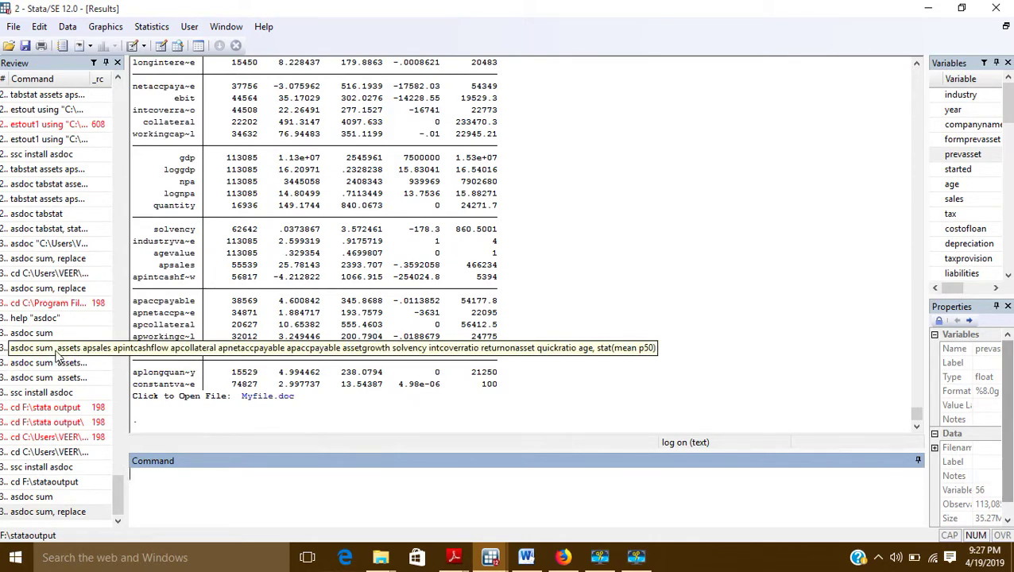
Step: Recall the earlier "asdoc sum" command that lists selected variables from assets to age with the option stat(mean p50)
{"action": "left_click", "coordinate": [56, 349]}
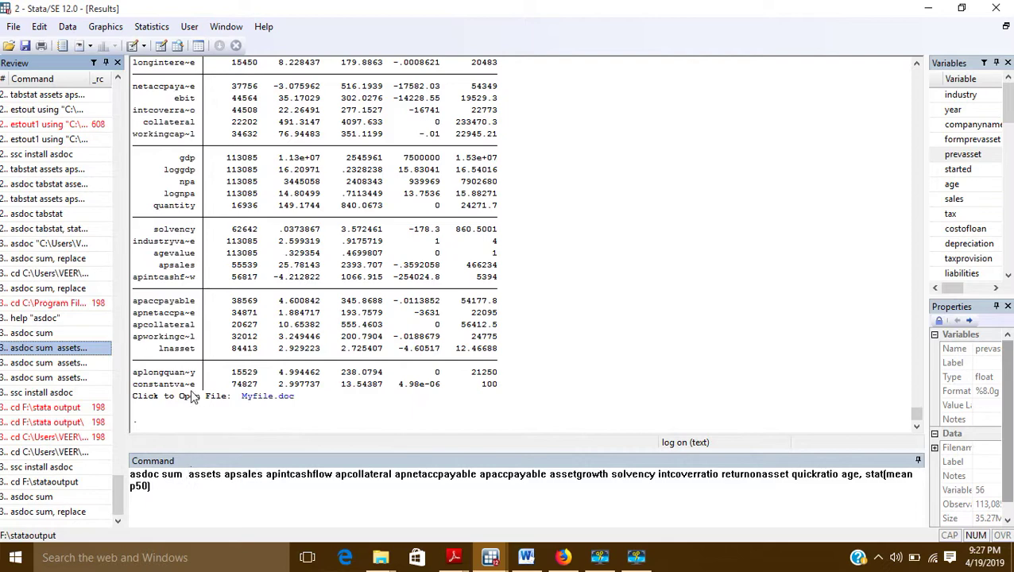
{"action": "scroll", "coordinate": [179, 336], "scroll_direction": "up", "scroll_amount": 6}
{"action": "scroll", "coordinate": [181, 337], "scroll_direction": "down", "scroll_amount": 6}
Step: Examine the recalled command's variable list and its mean and p50 statistics against the columns of the default summary output
{"action": "left_click_drag", "start_coordinate": [189, 475], "coordinate": [330, 475]}
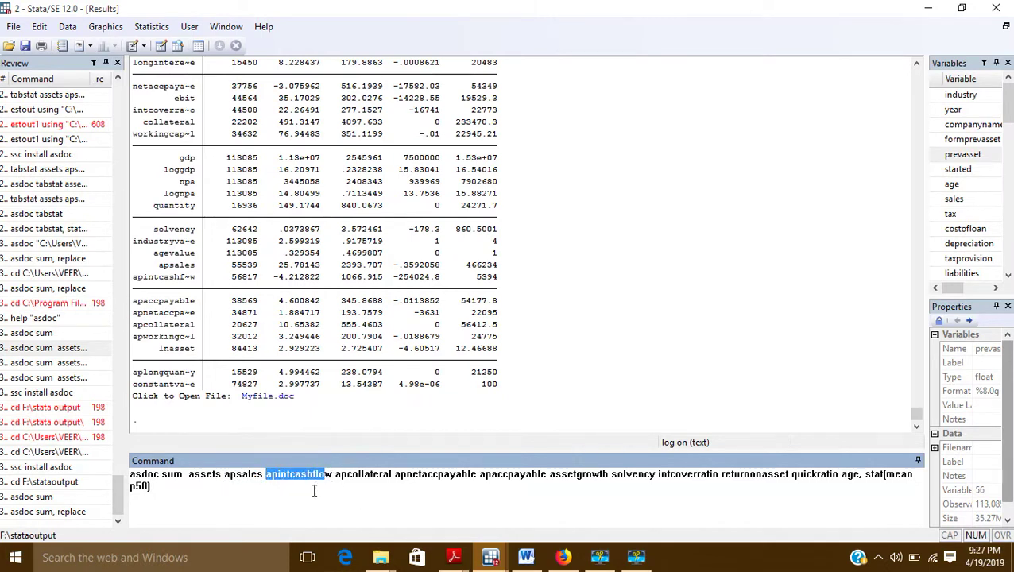
{"action": "left_click_drag", "start_coordinate": [336, 475], "coordinate": [383, 475]}
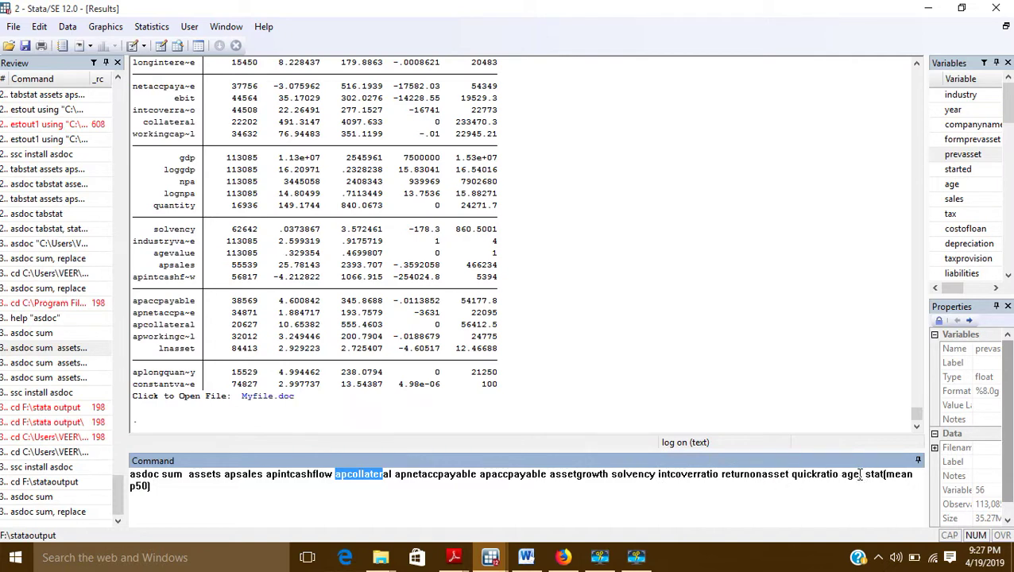
{"action": "scroll", "coordinate": [390, 318], "scroll_direction": "down", "scroll_amount": 7}
{"action": "scroll", "coordinate": [391, 318], "scroll_direction": "up", "scroll_amount": 5}
{"action": "scroll", "coordinate": [391, 318], "scroll_direction": "down", "scroll_amount": 7}
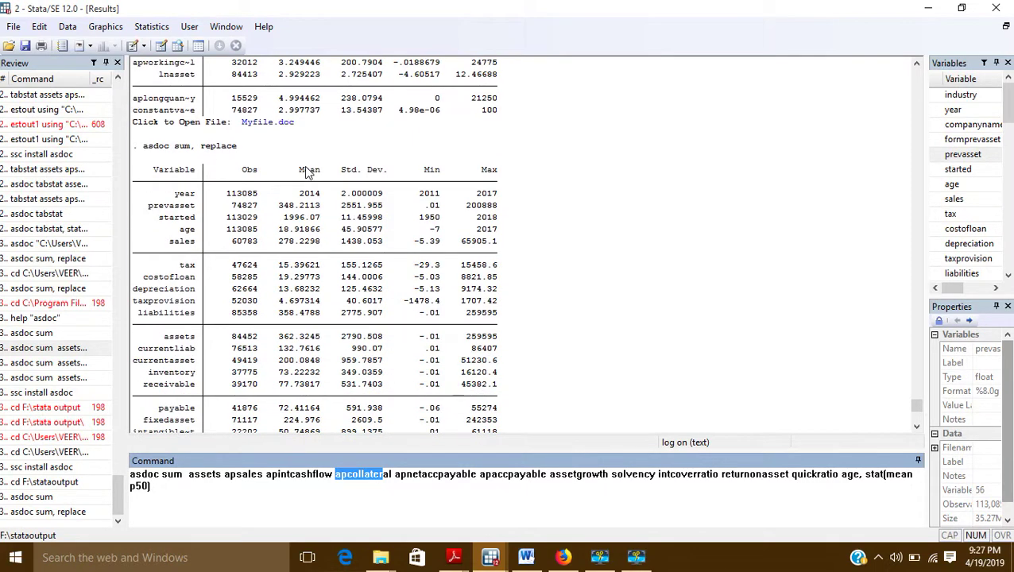
{"action": "left_click_drag", "start_coordinate": [299, 173], "coordinate": [476, 185]}
{"action": "left_click", "coordinate": [464, 187]}
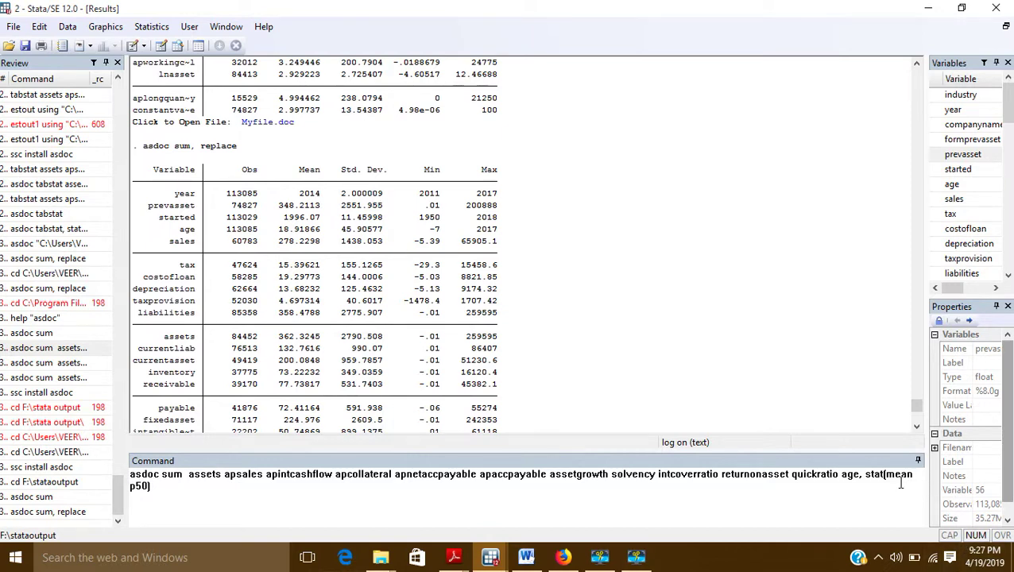
{"action": "left_click_drag", "start_coordinate": [887, 474], "coordinate": [913, 474]}
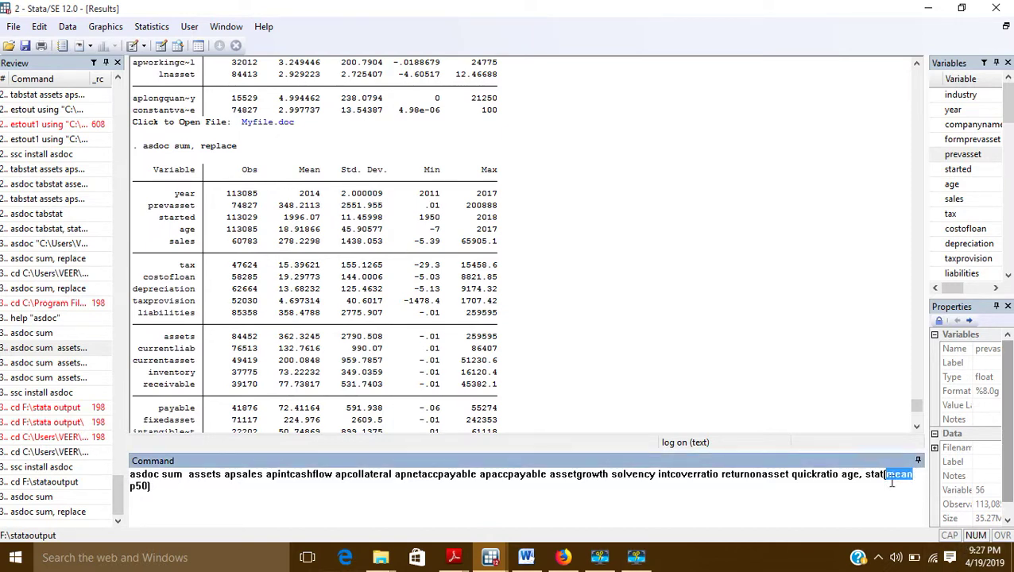
{"action": "left_click_drag", "start_coordinate": [130, 486], "coordinate": [149, 487]}
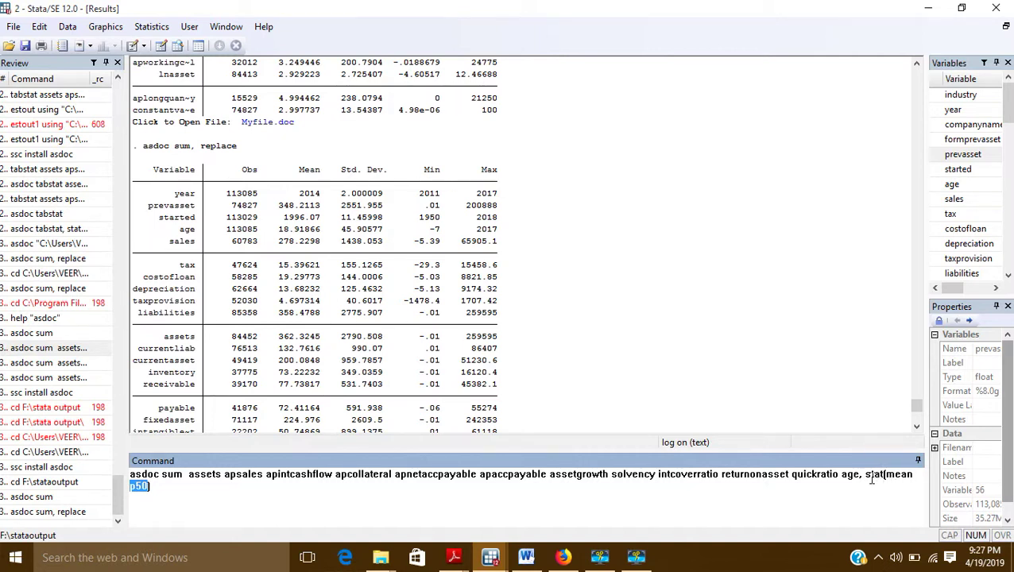
Step: Try to run the selected-variable summary with std.dev. added to the statistics, as stat(mean p50 std.dev.)
{"action": "left_click", "coordinate": [150, 486]}
{"action": "type", "text": ")"}
{"action": "type", "text": "std.de"}
{"action": "type", "text": "v"}
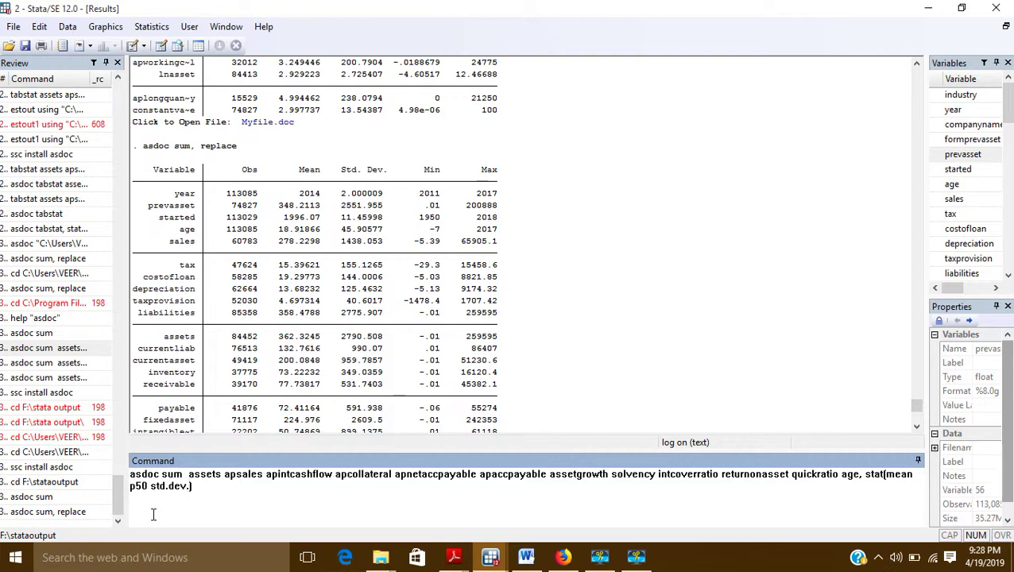
{"action": "type", "text": "."}
{"action": "key", "text": "Return"}
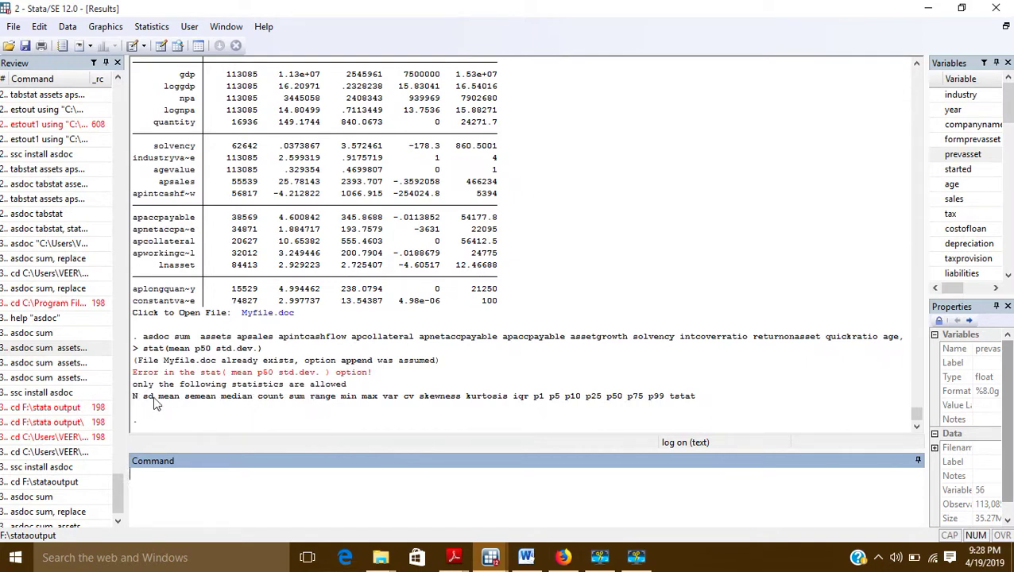
Step: Rerun the selected-variable asdoc summary with std.dev. replaced by sd, giving the option stat(mean p50 sd)
{"action": "left_click_drag", "start_coordinate": [142, 397], "coordinate": [154, 395]}
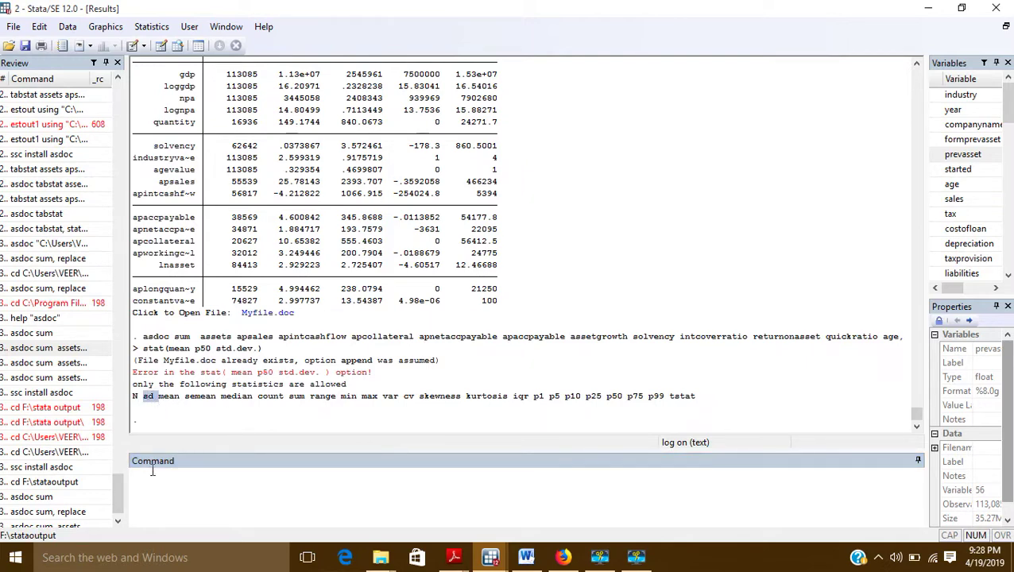
{"action": "left_click", "coordinate": [118, 520]}
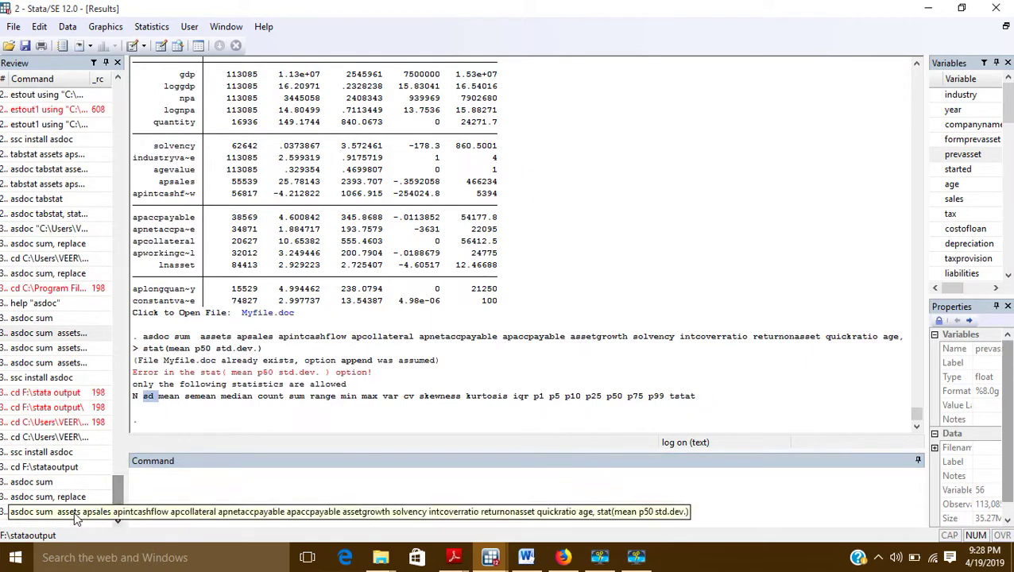
{"action": "left_click", "coordinate": [76, 513]}
{"action": "left_click", "coordinate": [197, 519]}
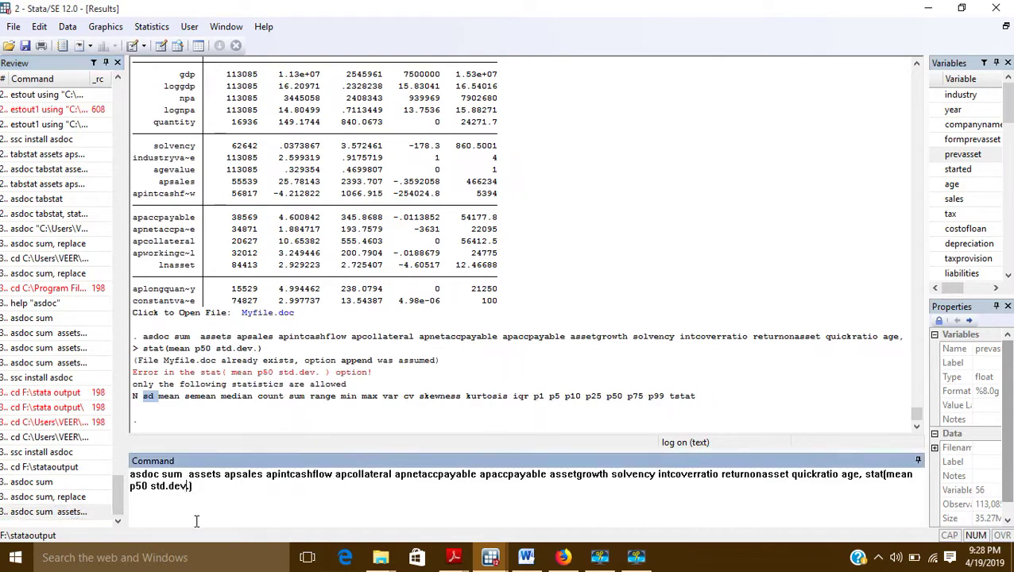
{"action": "key", "text": "BackSpace"}
{"action": "key", "text": "BackSpace"}
{"action": "key", "text": "BackSpace"}
{"action": "type", "text": "d"}
{"action": "key", "text": "Return"}
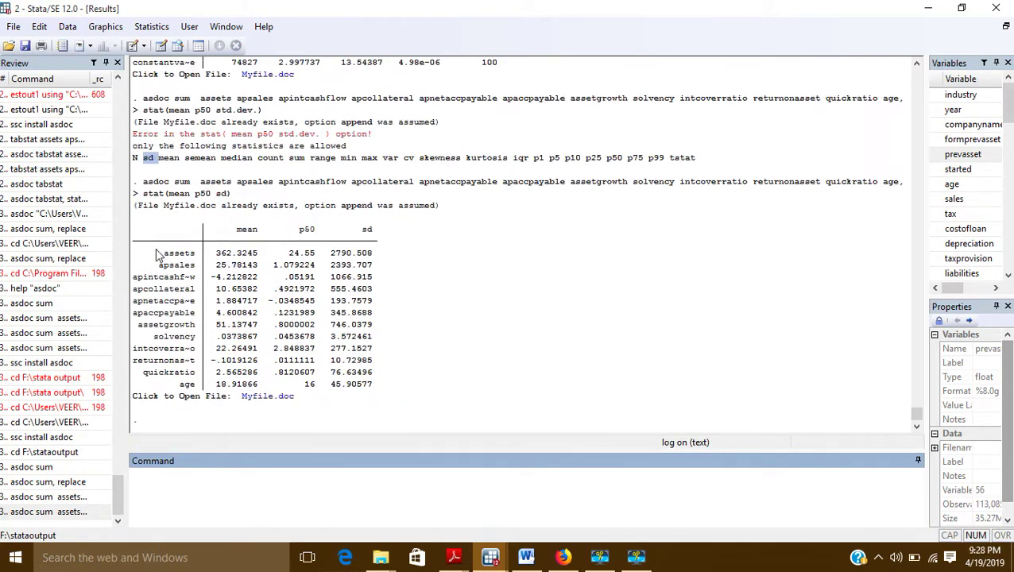
Step: Examine the new results table's listed variables and its mean, p50 and sd columns
{"action": "left_click_drag", "start_coordinate": [165, 261], "coordinate": [195, 266]}
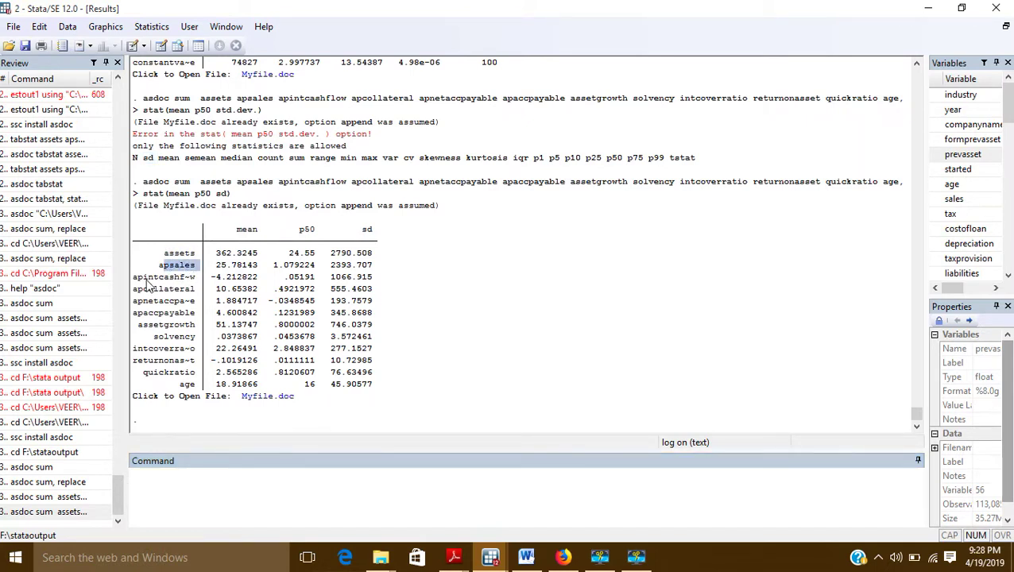
{"action": "left_click_drag", "start_coordinate": [236, 230], "coordinate": [375, 232]}
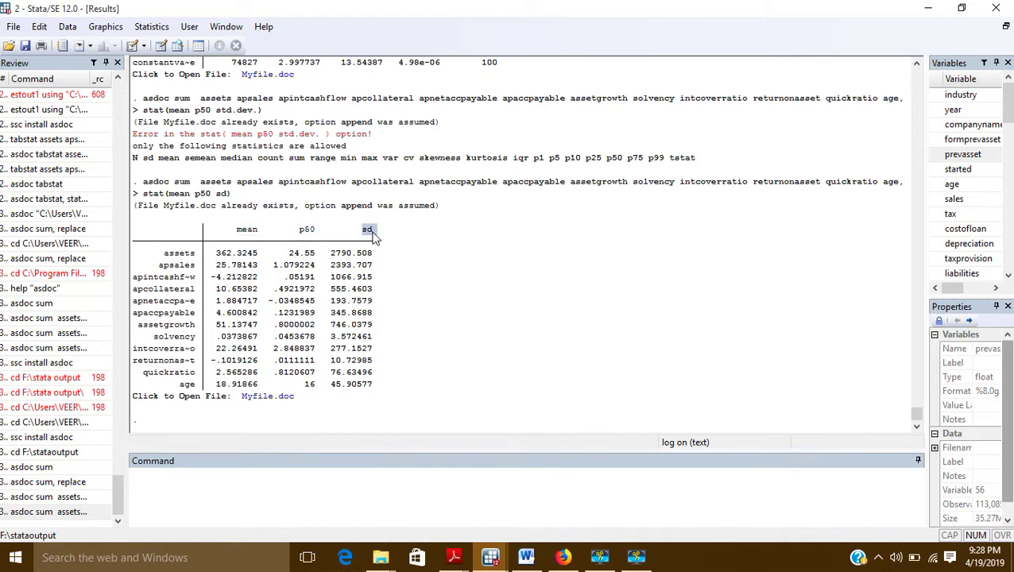
{"action": "left_click_drag", "start_coordinate": [163, 253], "coordinate": [196, 266]}
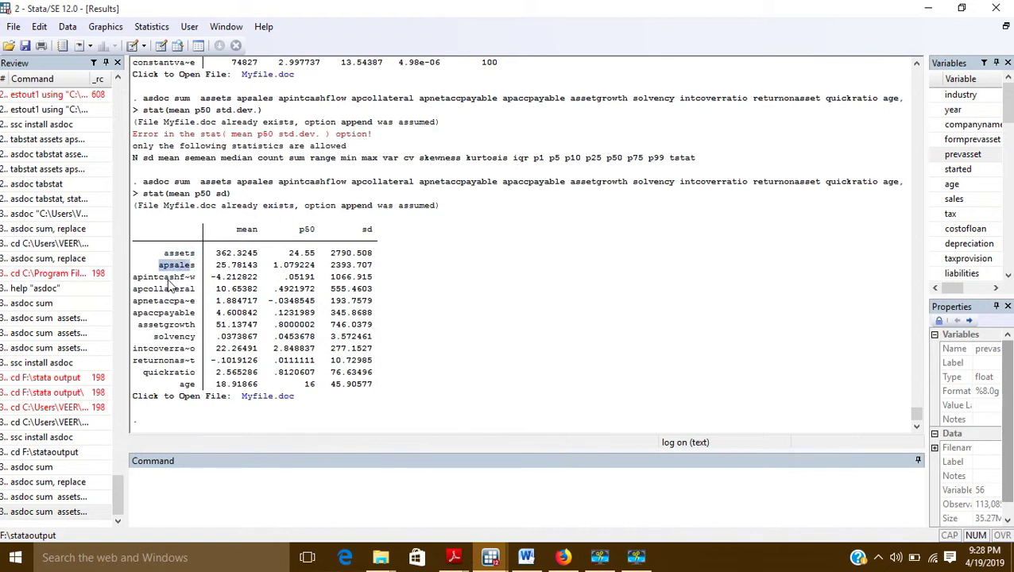
{"action": "left_click_drag", "start_coordinate": [134, 276], "coordinate": [182, 278]}
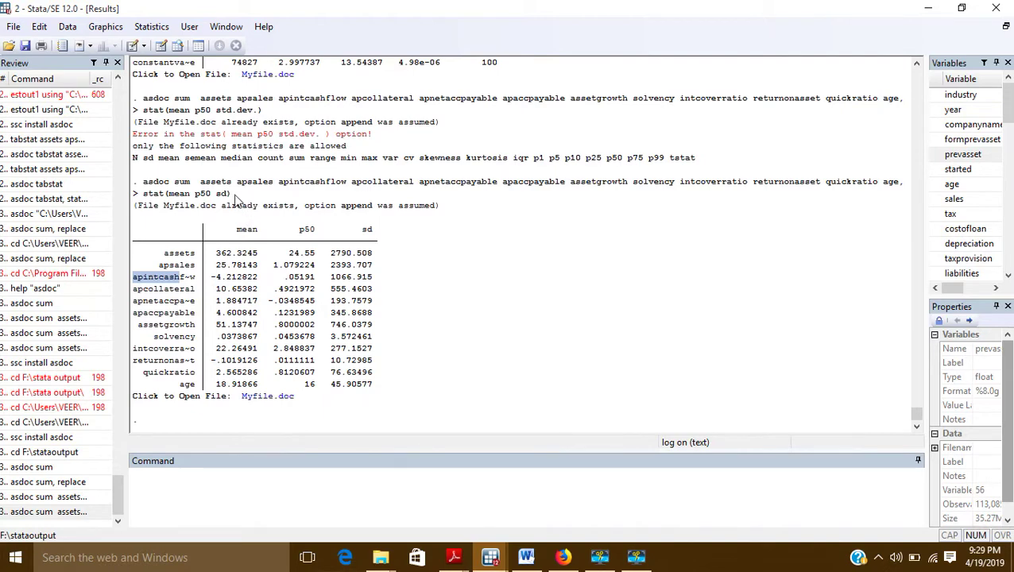
{"action": "scroll", "coordinate": [228, 210], "scroll_direction": "up", "scroll_amount": 1}
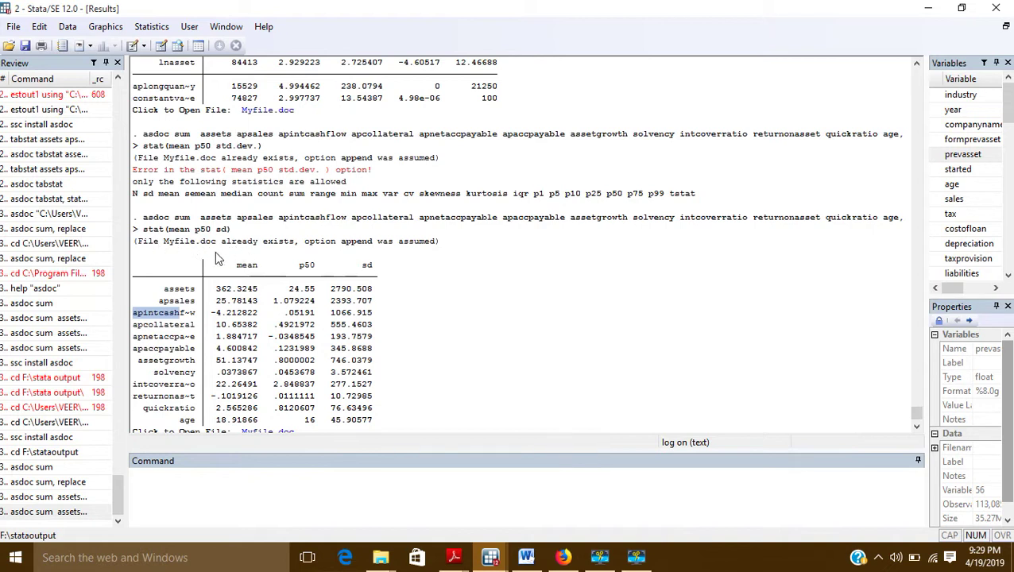
{"action": "scroll", "coordinate": [256, 405], "scroll_direction": "down", "scroll_amount": 1}
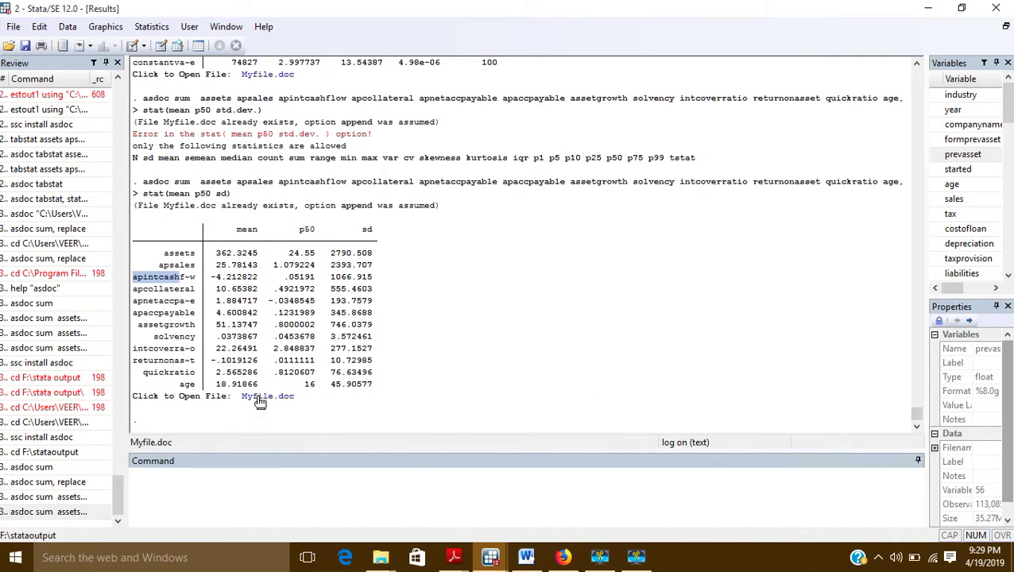
Step: Open Myfile.doc from the output link and examine the appended Summary statistics table on page 2
{"action": "left_click", "coordinate": [260, 397]}
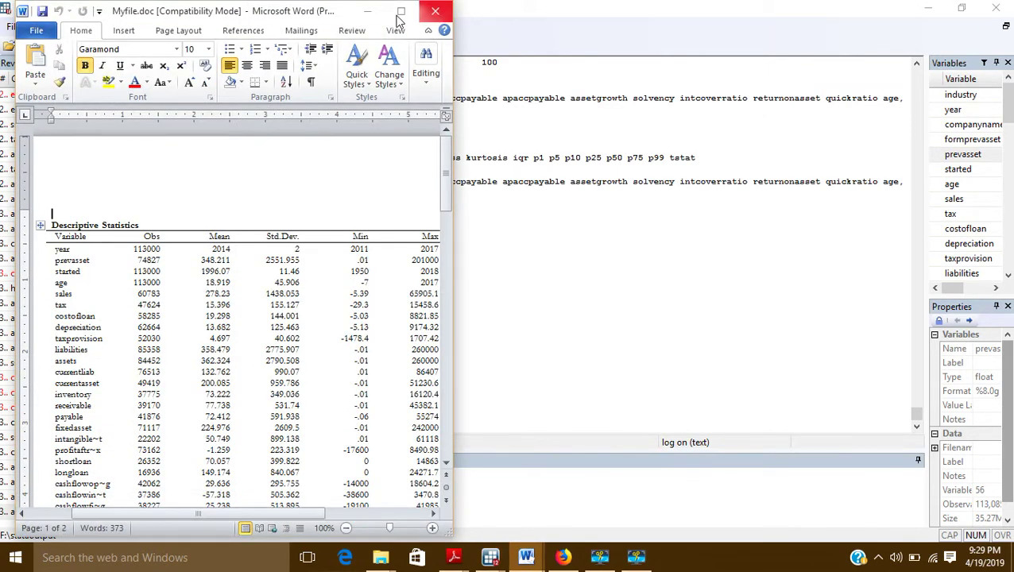
{"action": "left_click", "coordinate": [401, 11]}
{"action": "scroll", "coordinate": [539, 277], "scroll_direction": "down", "scroll_amount": 5}
{"action": "scroll", "coordinate": [538, 276], "scroll_direction": "down", "scroll_amount": 9}
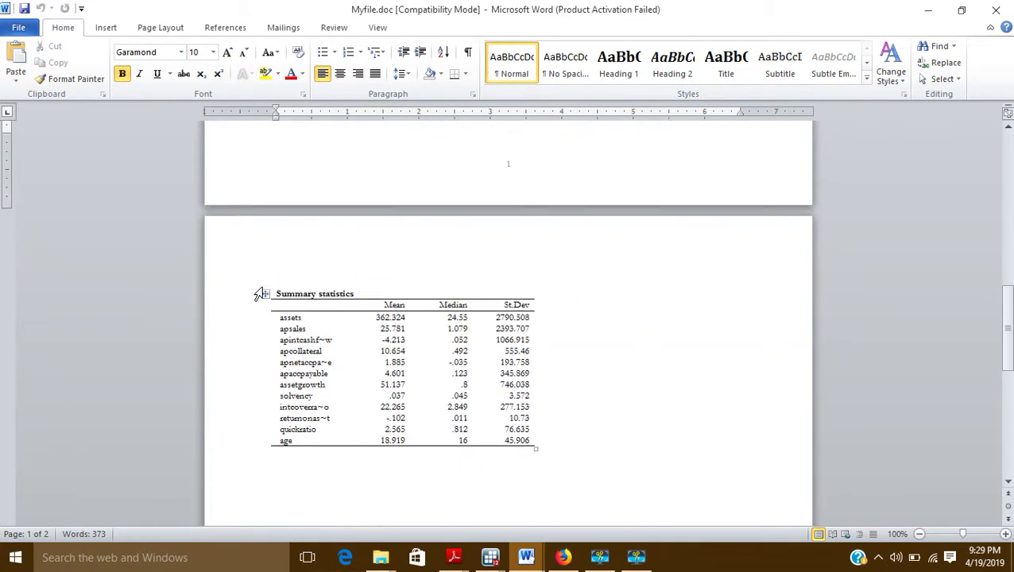
{"action": "left_click_drag", "start_coordinate": [275, 293], "coordinate": [421, 454]}
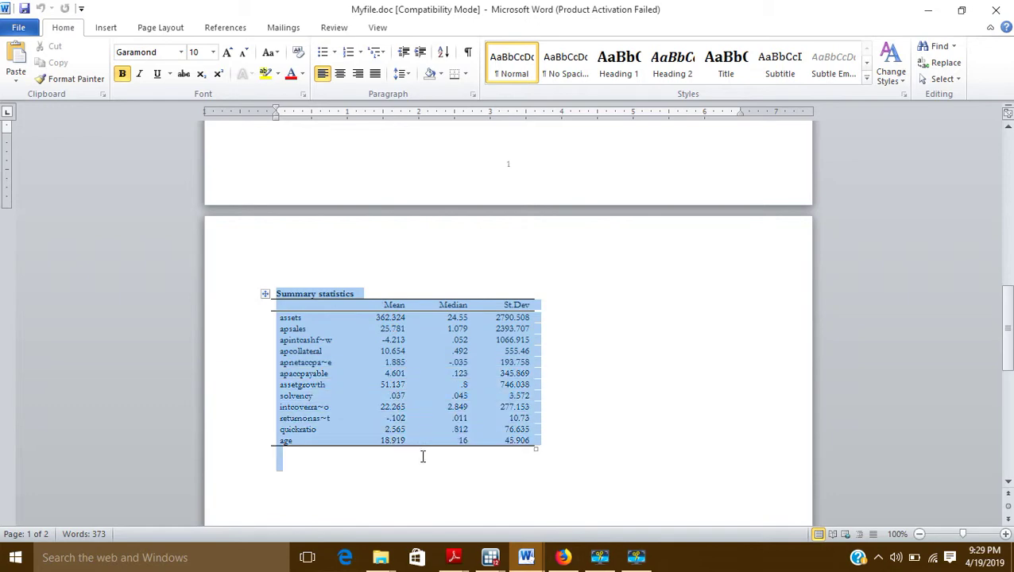
{"action": "scroll", "coordinate": [626, 358], "scroll_direction": "up", "scroll_amount": 4}
{"action": "scroll", "coordinate": [444, 250], "scroll_direction": "down", "scroll_amount": 4}
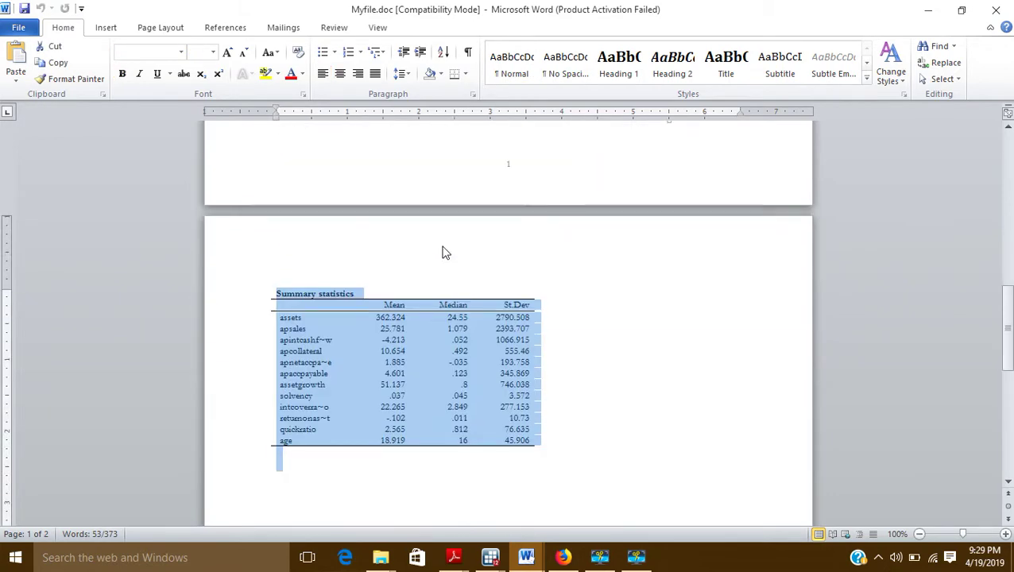
{"action": "left_click", "coordinate": [570, 334]}
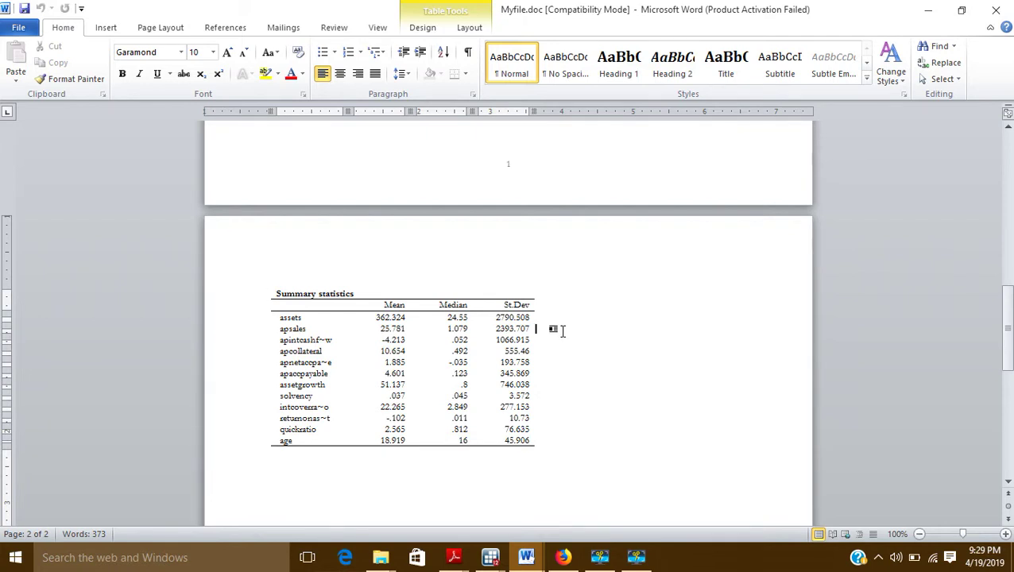
Step: Compare the Summary statistics table with the Descriptive Statistics table above it, and close Myfile.doc
{"action": "scroll", "coordinate": [561, 332], "scroll_direction": "up", "scroll_amount": 3}
{"action": "scroll", "coordinate": [556, 302], "scroll_direction": "down", "scroll_amount": 3}
{"action": "scroll", "coordinate": [387, 298], "scroll_direction": "up", "scroll_amount": 2}
{"action": "scroll", "coordinate": [387, 299], "scroll_direction": "up", "scroll_amount": 8}
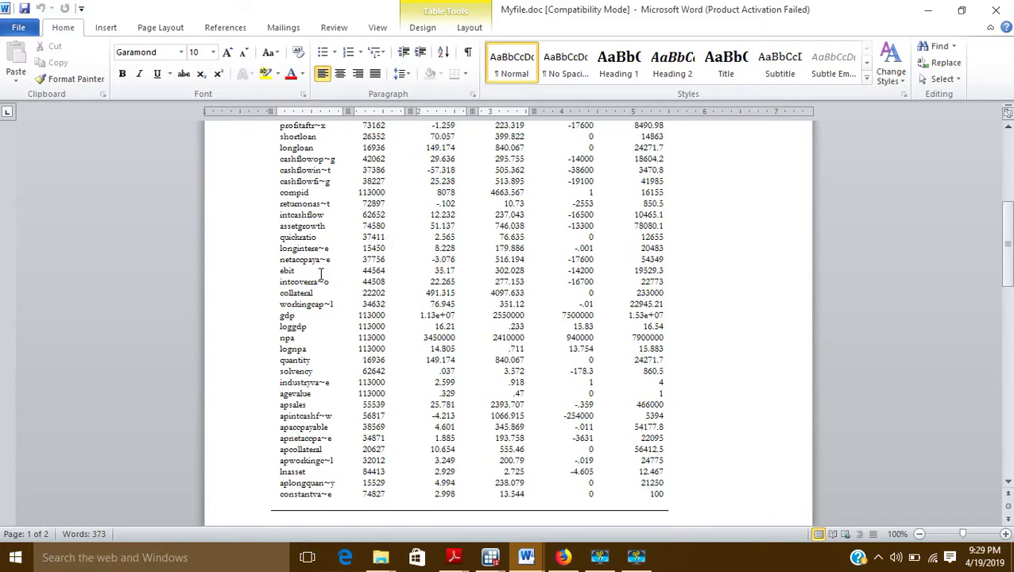
{"action": "left_click", "coordinate": [996, 9]}
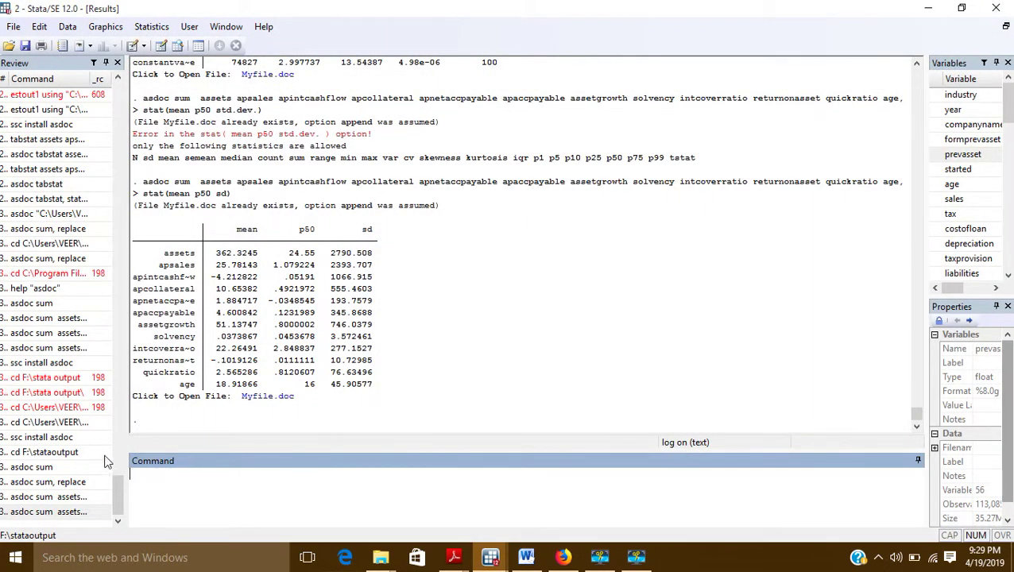
Step: Rerun the selected-variable asdoc summary with replace added after stat(mean p50 sd)
{"action": "left_click", "coordinate": [72, 513]}
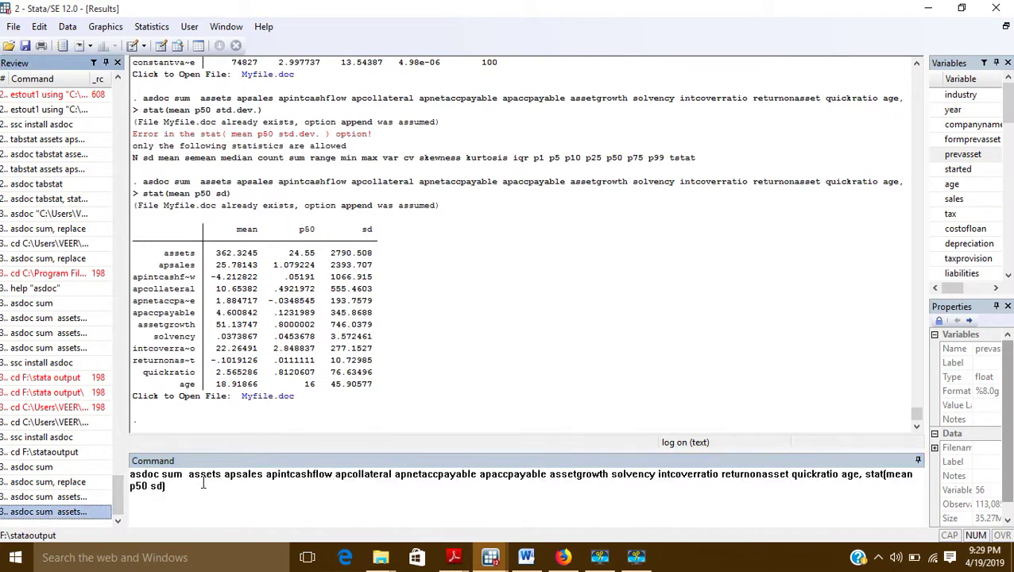
{"action": "left_click", "coordinate": [169, 489]}
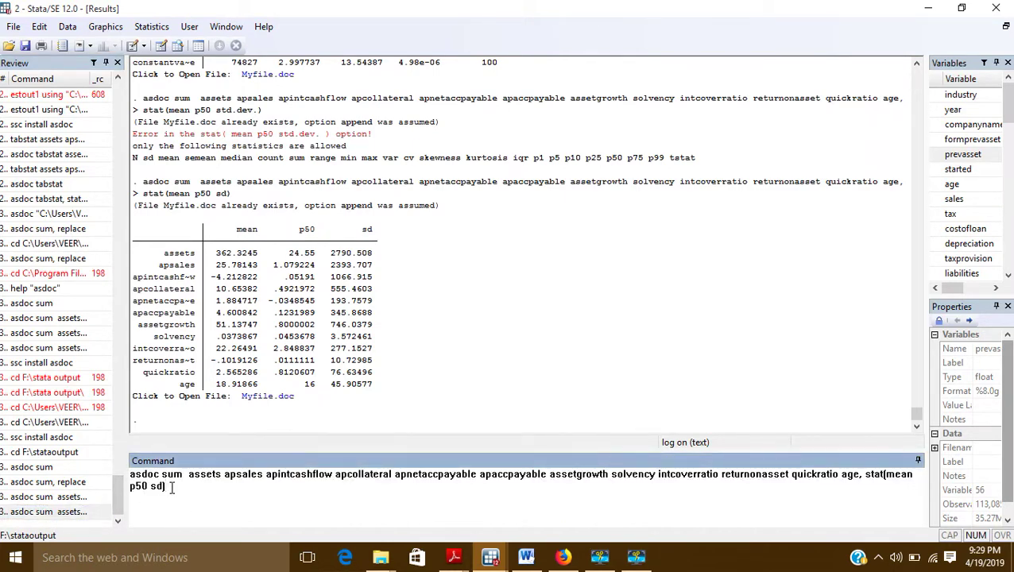
{"action": "type", "text": "replace"}
{"action": "key", "text": "Return"}
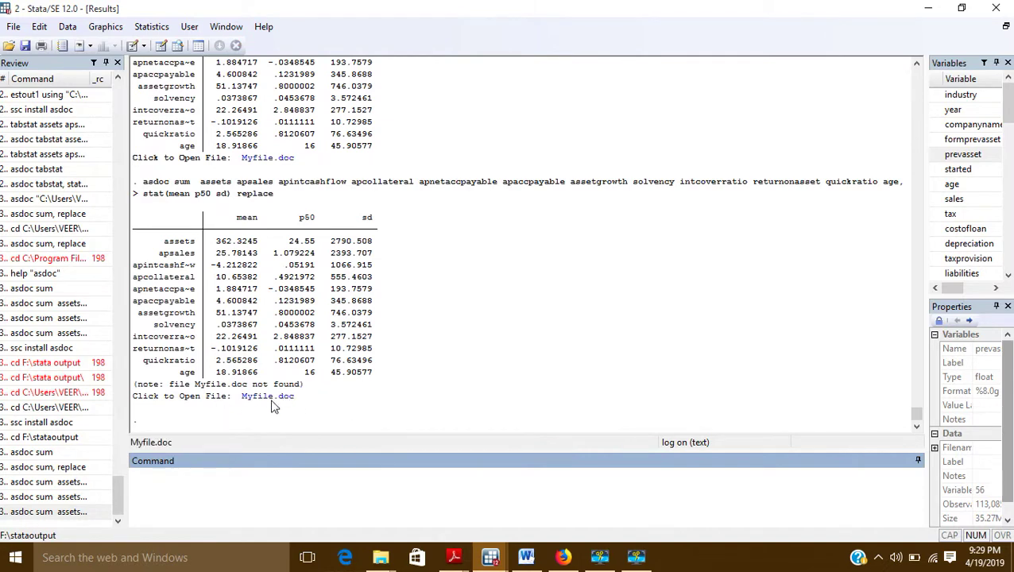
Step: Open the replaced Myfile.doc, look over its Summary statistics table, and minimize the document
{"action": "left_click", "coordinate": [268, 399]}
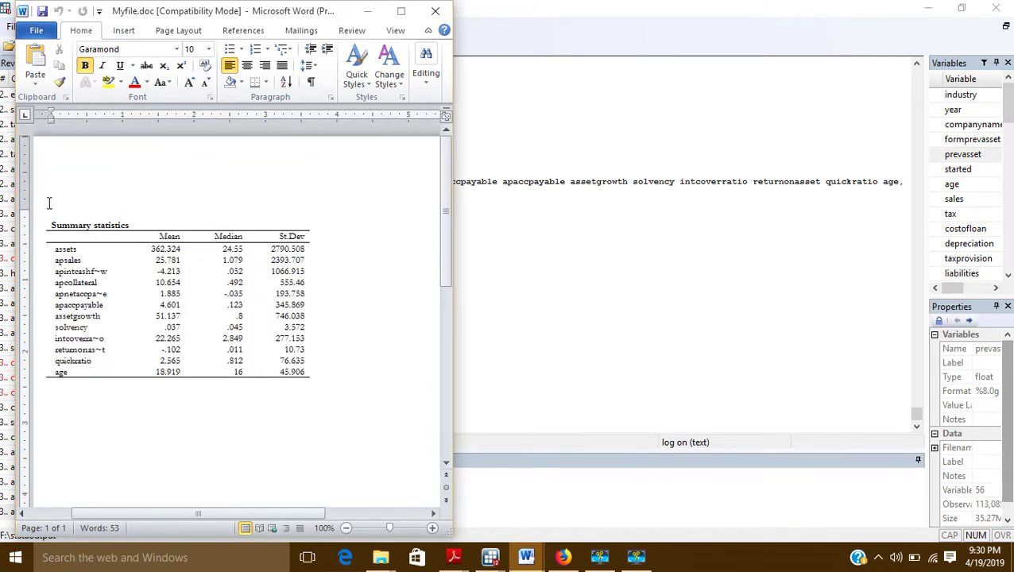
{"action": "left_click_drag", "start_coordinate": [51, 221], "coordinate": [297, 368]}
{"action": "left_click", "coordinate": [240, 417]}
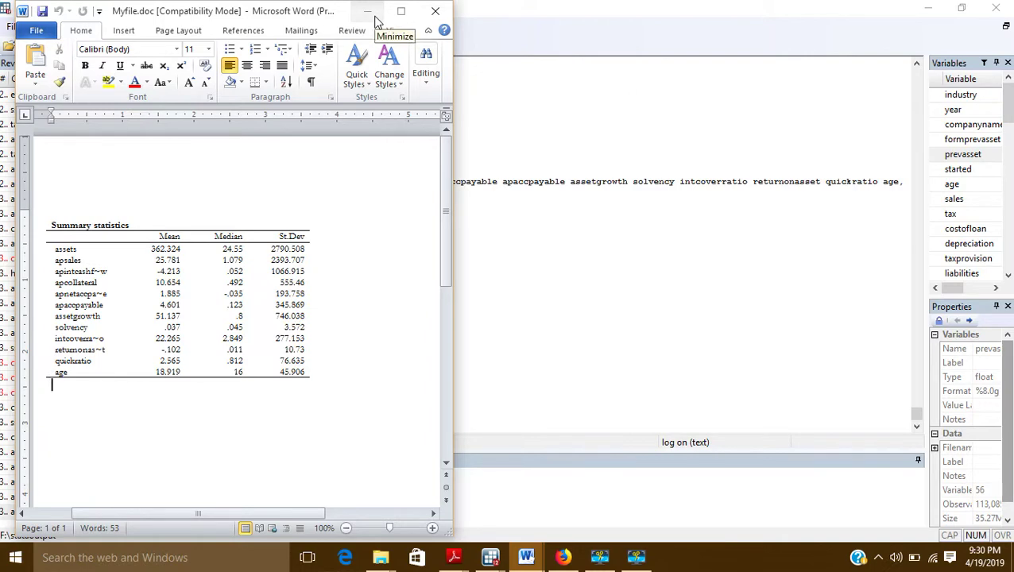
{"action": "left_click", "coordinate": [371, 11]}
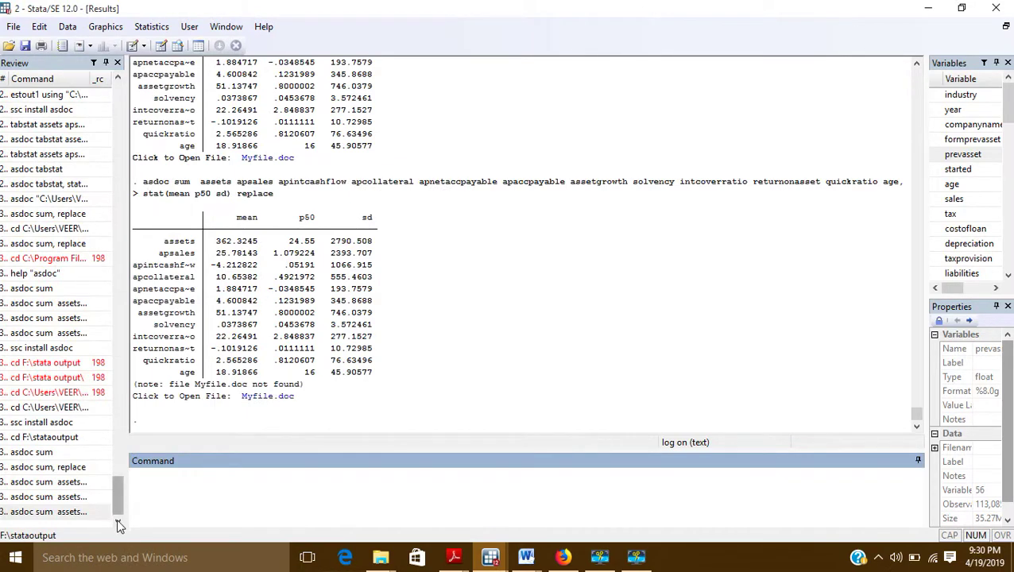
Step: Try to rerun the selected-variable asdoc summary with append instead of replace after stat(mean p50 sd)
{"action": "left_click", "coordinate": [48, 515]}
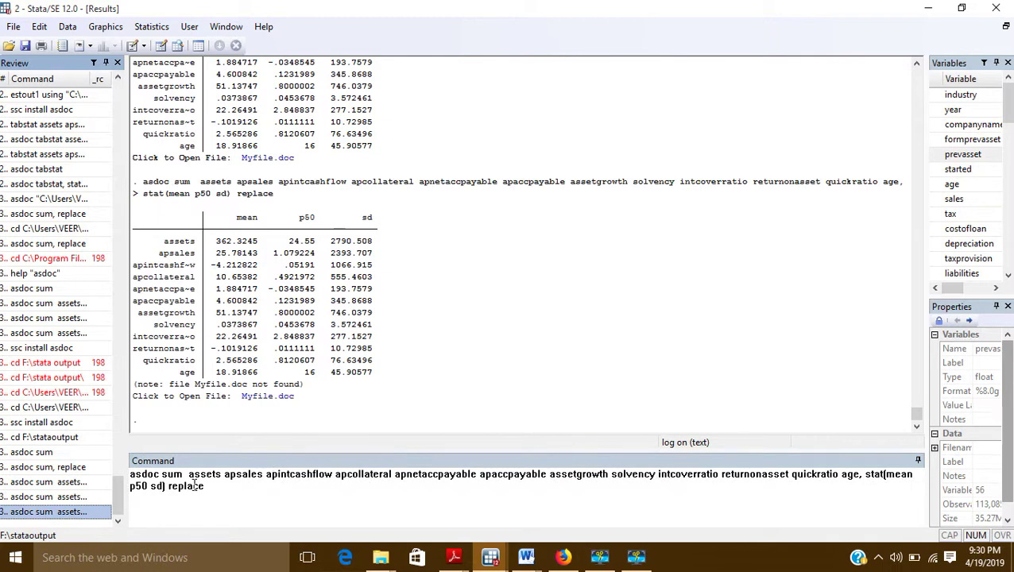
{"action": "left_click", "coordinate": [218, 487]}
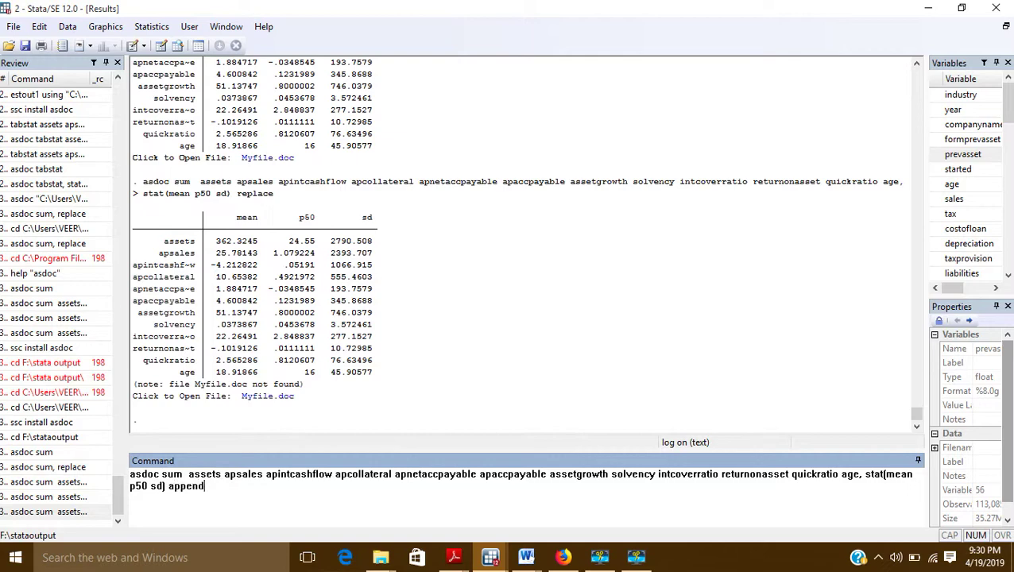
{"action": "type", "text": "append"}
{"action": "key", "text": "Return"}
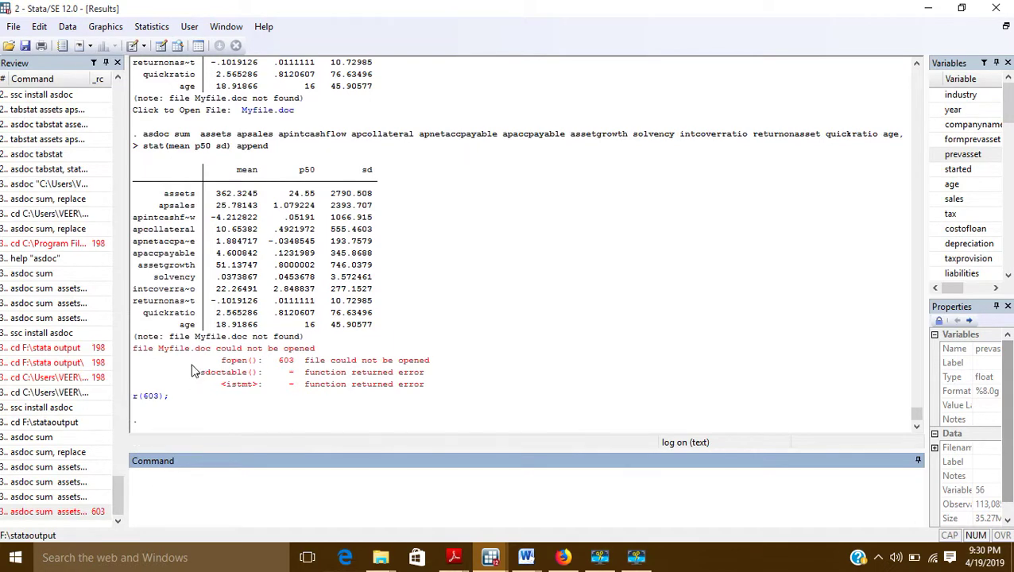
{"action": "scroll", "coordinate": [191, 371], "scroll_direction": "up", "scroll_amount": 10}
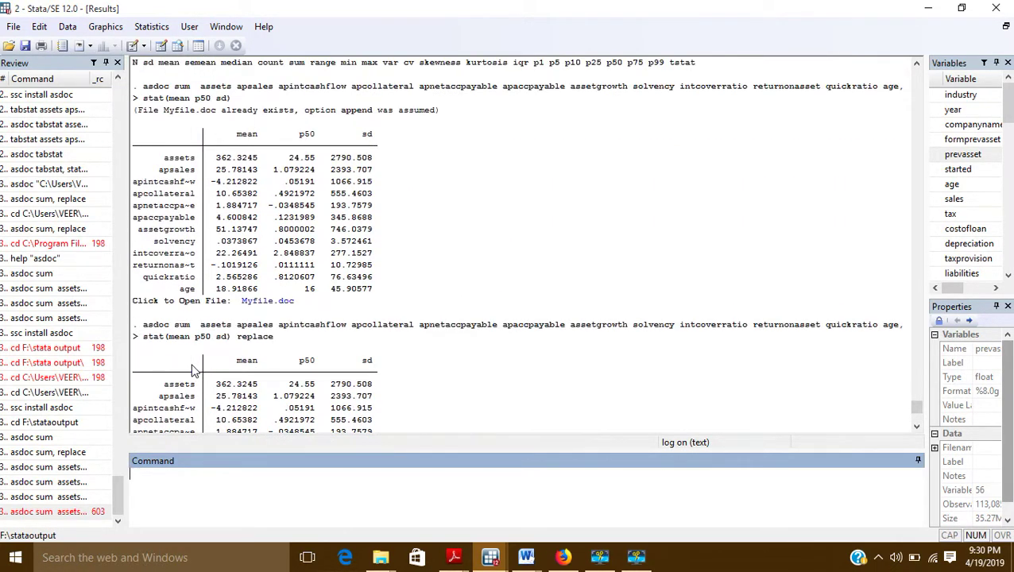
{"action": "scroll", "coordinate": [191, 371], "scroll_direction": "down", "scroll_amount": 10}
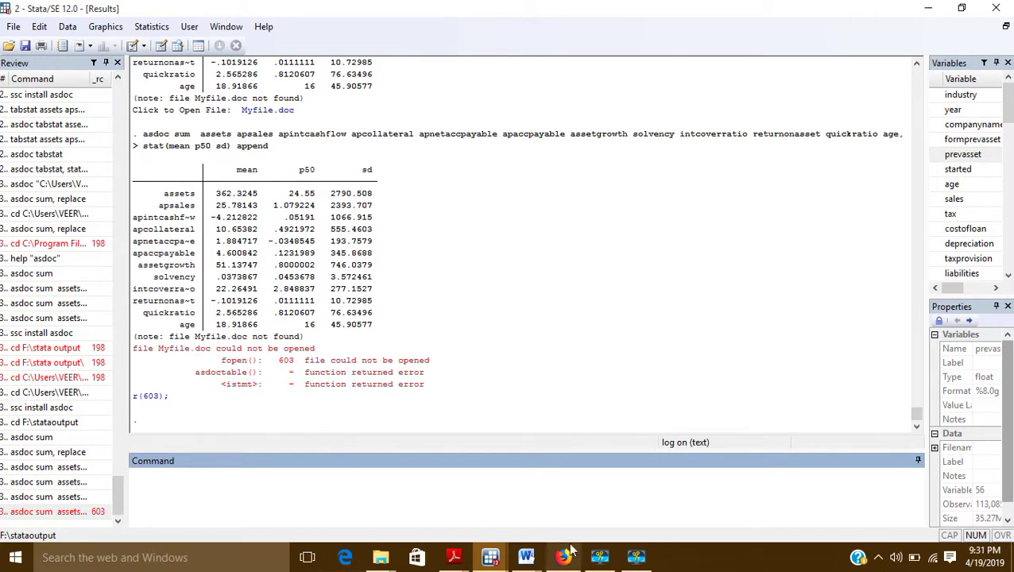
Step: Switch to the Myfile.doc window in Word and close the document
{"action": "left_click", "coordinate": [526, 557]}
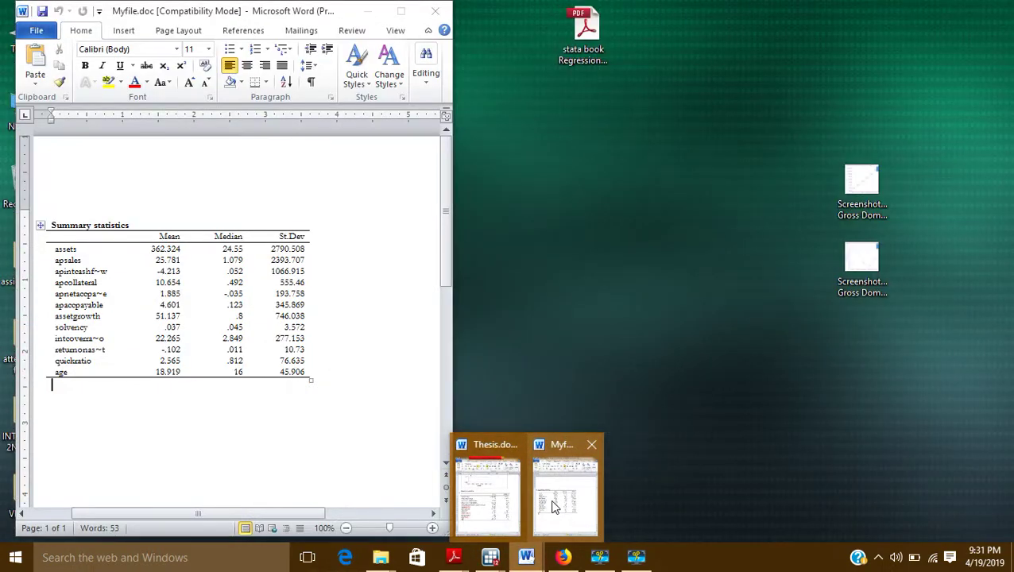
{"action": "left_click", "coordinate": [563, 512]}
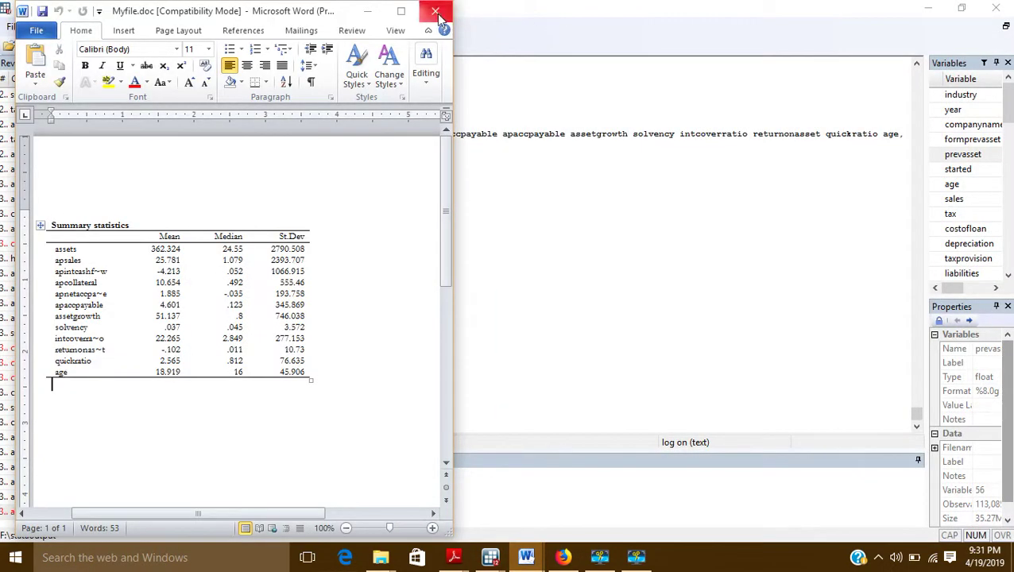
{"action": "left_click", "coordinate": [442, 10]}
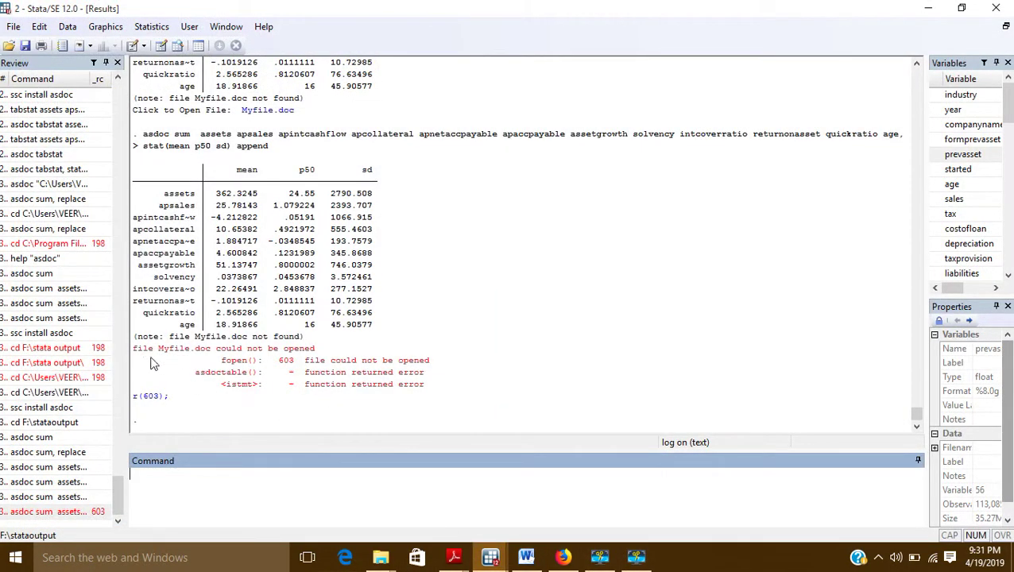
Step: Recall the selected-variable asdoc command ending in stat(mean p50 sd) append and run it again
{"action": "left_click", "coordinate": [84, 512]}
{"action": "left_click", "coordinate": [219, 494]}
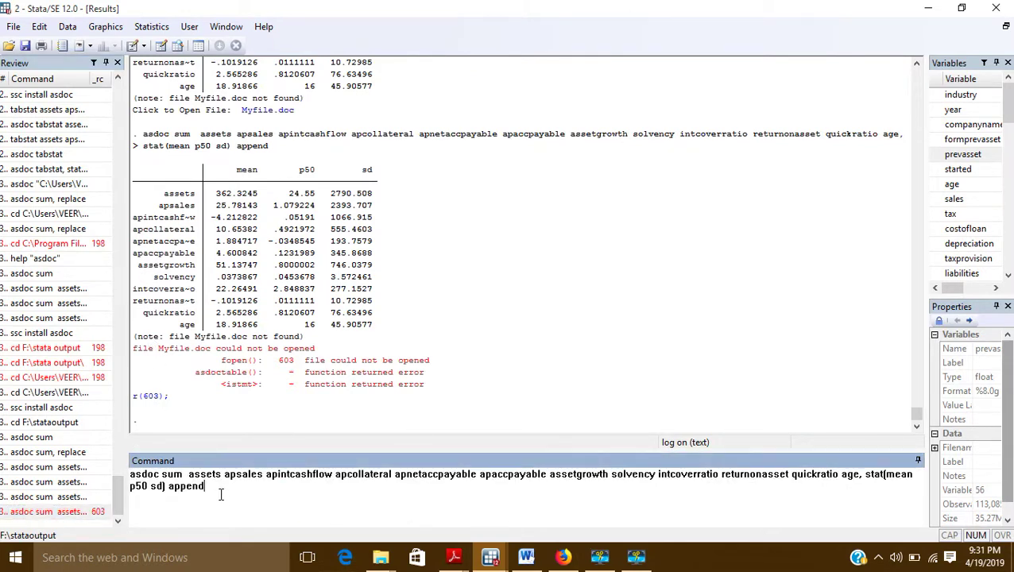
{"action": "key", "text": "Return"}
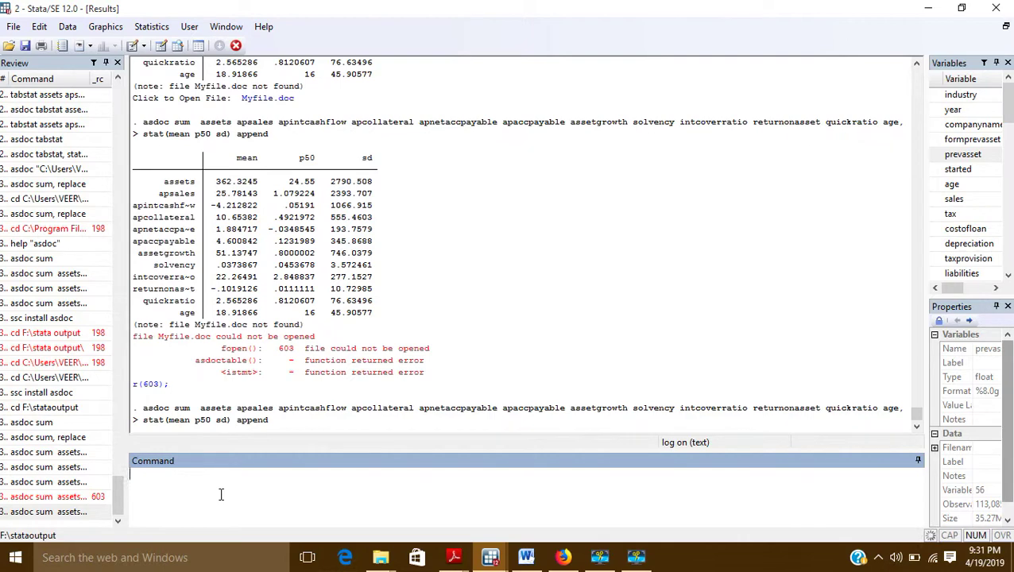
Step: Open the appended Myfile.doc, examine both Summary statistics tables, and minimize the document
{"action": "left_click", "coordinate": [267, 397]}
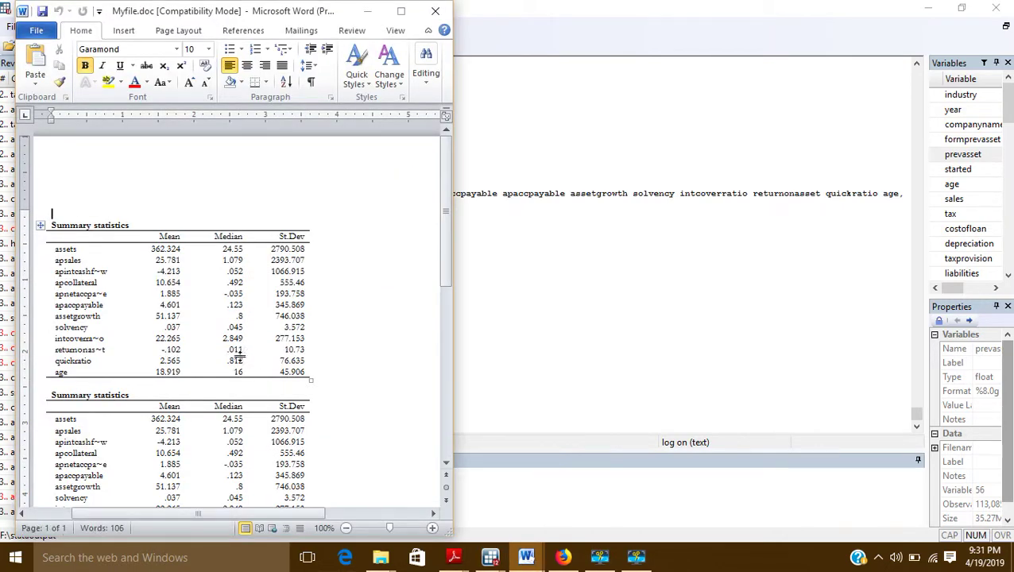
{"action": "scroll", "coordinate": [339, 282], "scroll_direction": "down", "scroll_amount": 2}
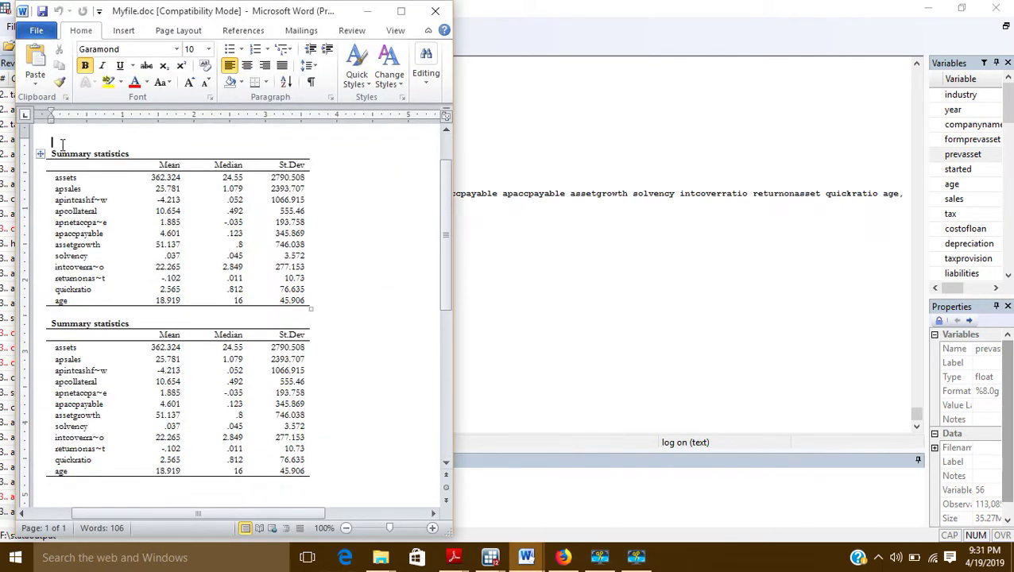
{"action": "left_click_drag", "start_coordinate": [49, 153], "coordinate": [310, 308]}
{"action": "left_click_drag", "start_coordinate": [49, 322], "coordinate": [211, 481]}
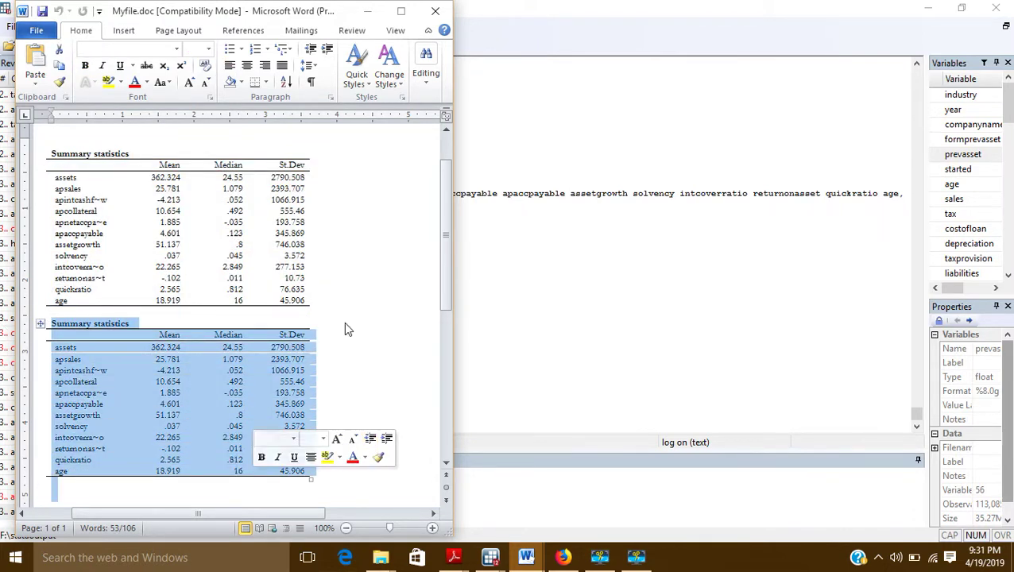
{"action": "left_click", "coordinate": [347, 285]}
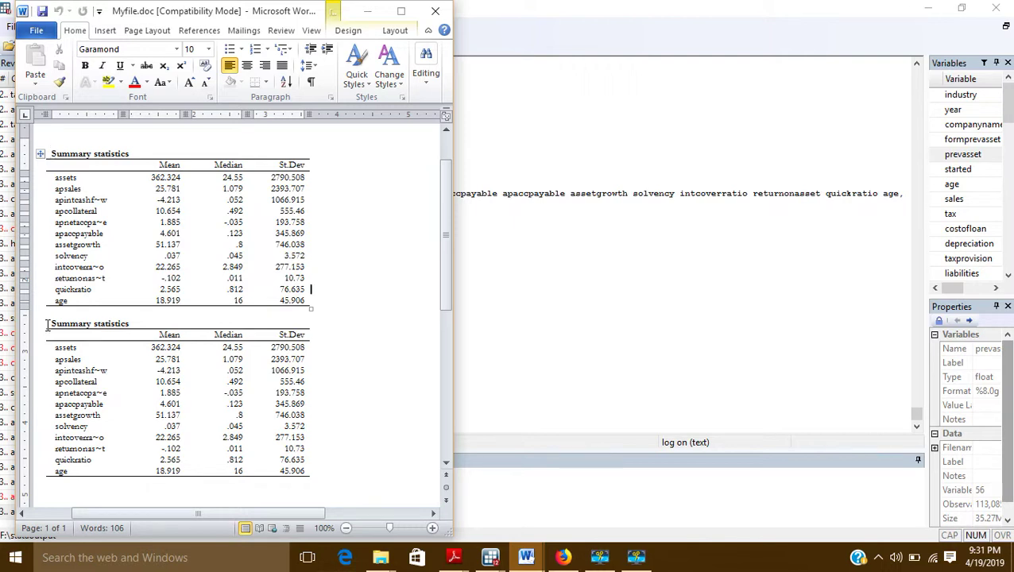
{"action": "left_click_drag", "start_coordinate": [49, 321], "coordinate": [202, 511]}
{"action": "key", "text": "ctrl+v"}
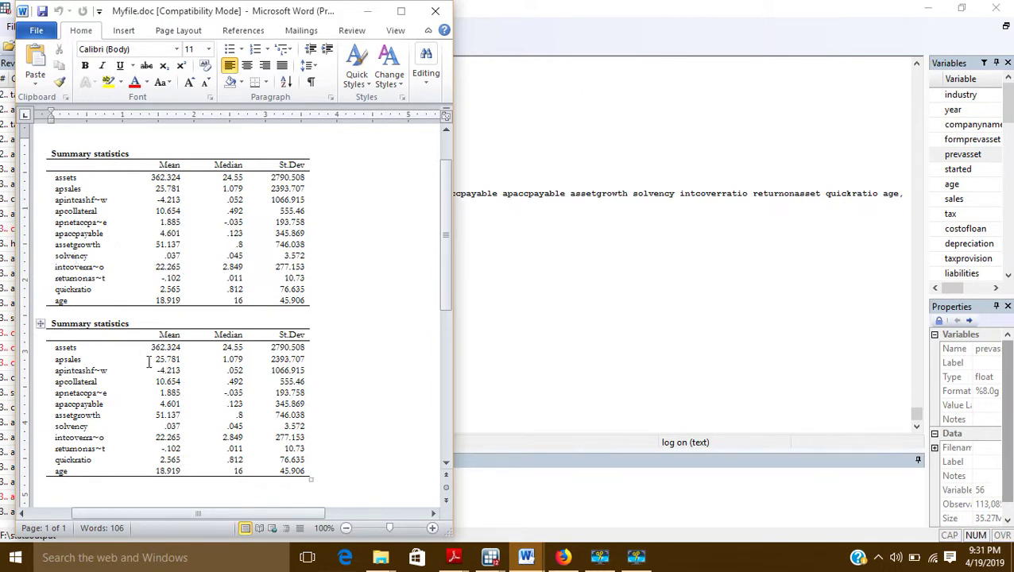
{"action": "left_click", "coordinate": [367, 11]}
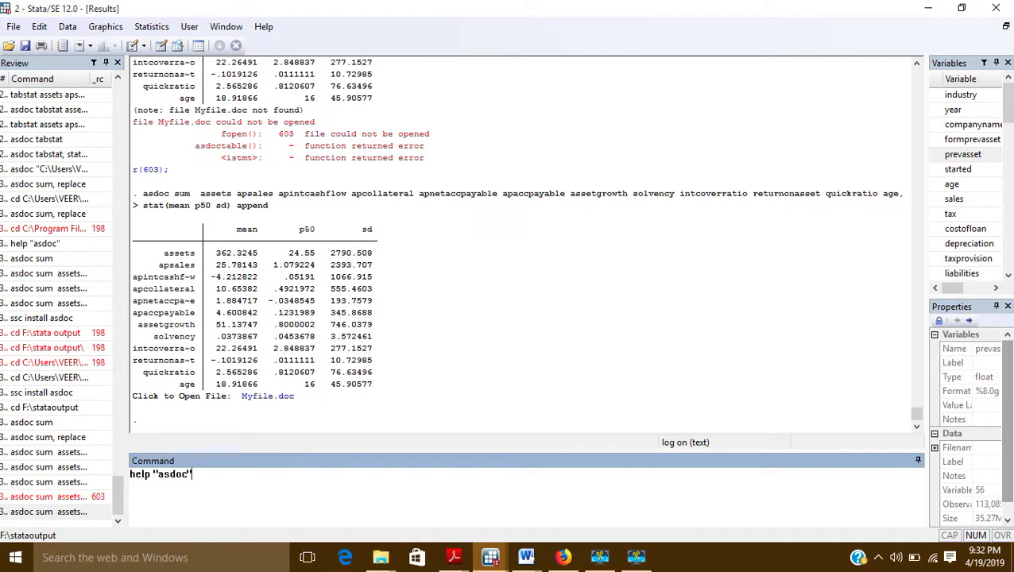
Step: Run help "asdoc", look through its table of contents, description and Replace / append section, and minimize the help viewer
{"action": "key", "text": "Return"}
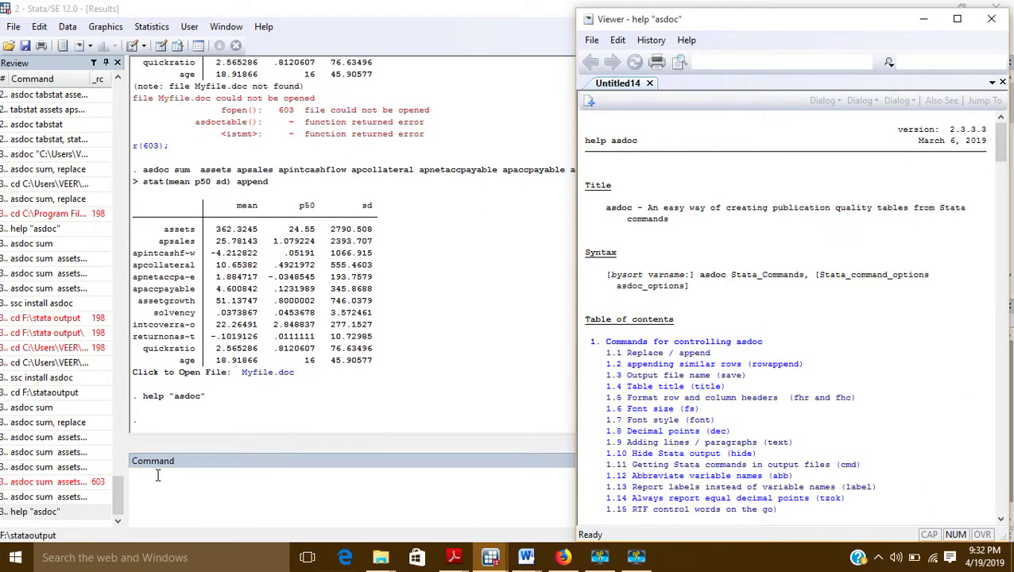
{"action": "scroll", "coordinate": [882, 328], "scroll_direction": "down", "scroll_amount": 11}
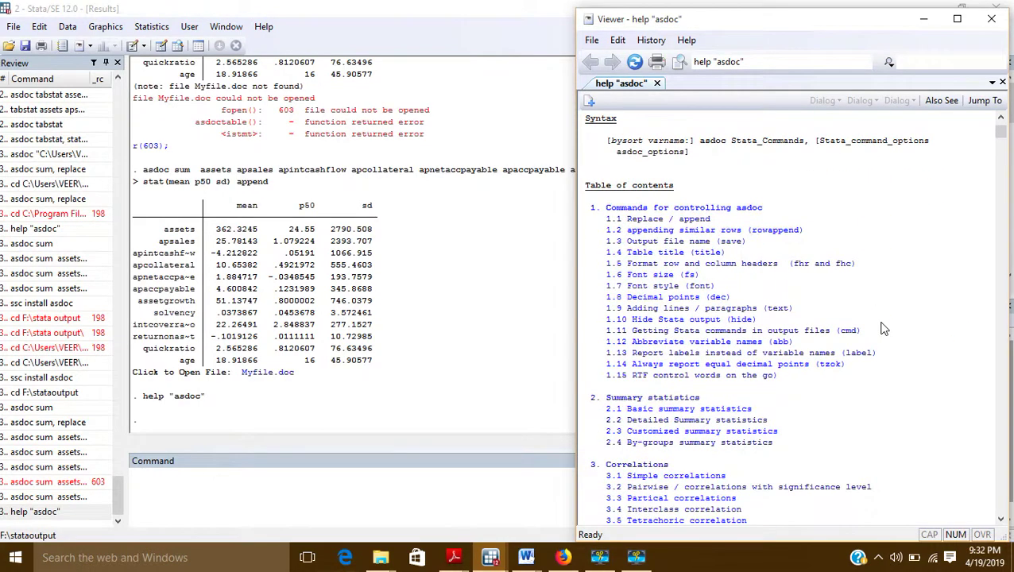
{"action": "scroll", "coordinate": [882, 328], "scroll_direction": "up", "scroll_amount": 10}
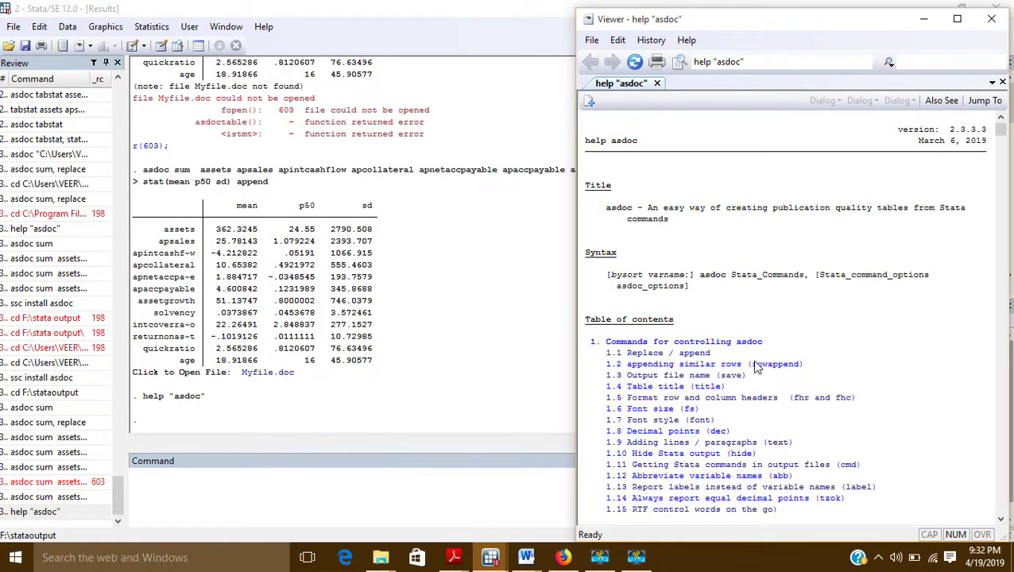
{"action": "scroll", "coordinate": [756, 367], "scroll_direction": "down", "scroll_amount": 2}
{"action": "scroll", "coordinate": [756, 367], "scroll_direction": "down", "scroll_amount": 8}
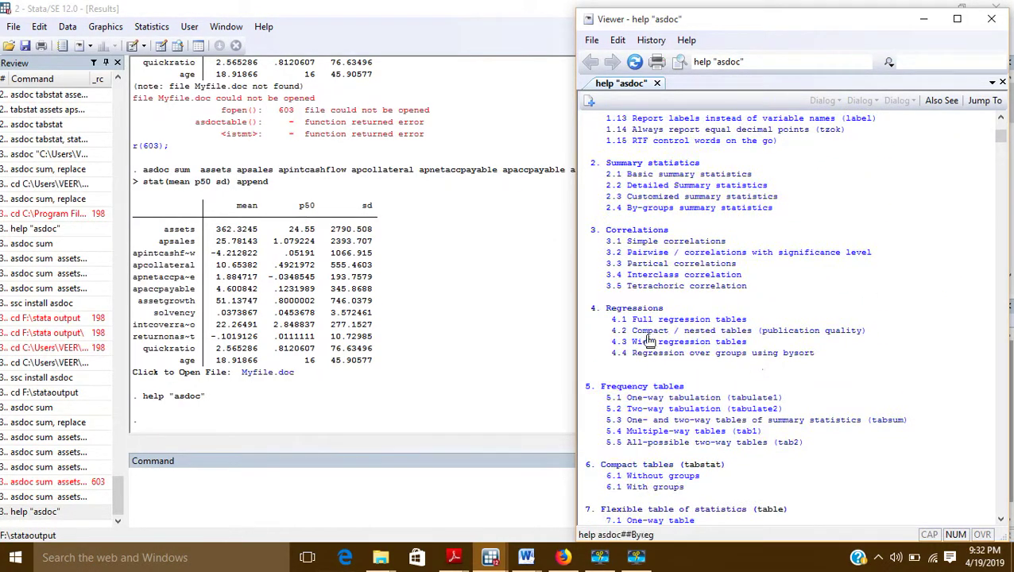
{"action": "scroll", "coordinate": [672, 408], "scroll_direction": "down", "scroll_amount": 5}
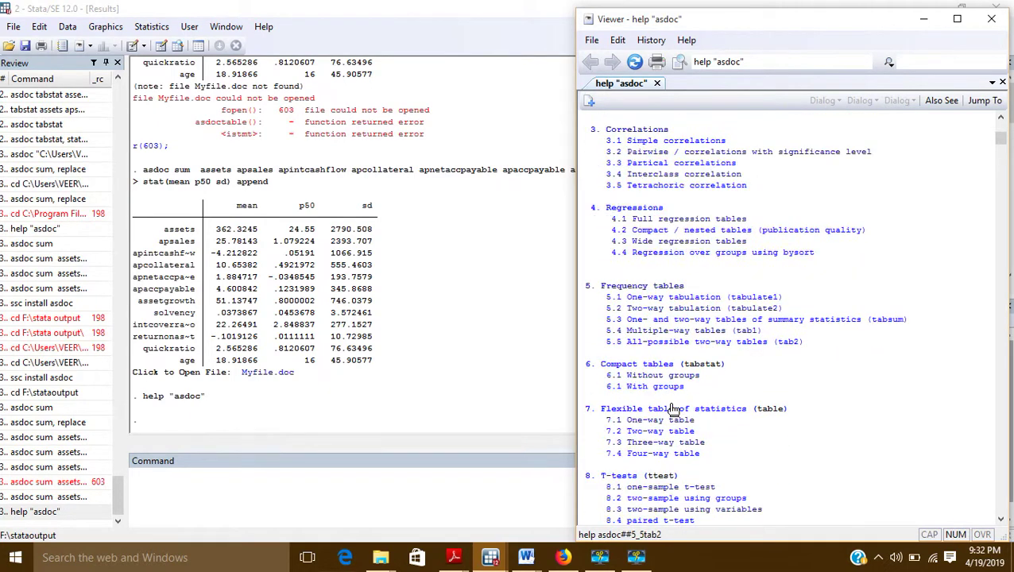
{"action": "scroll", "coordinate": [671, 408], "scroll_direction": "down", "scroll_amount": 4}
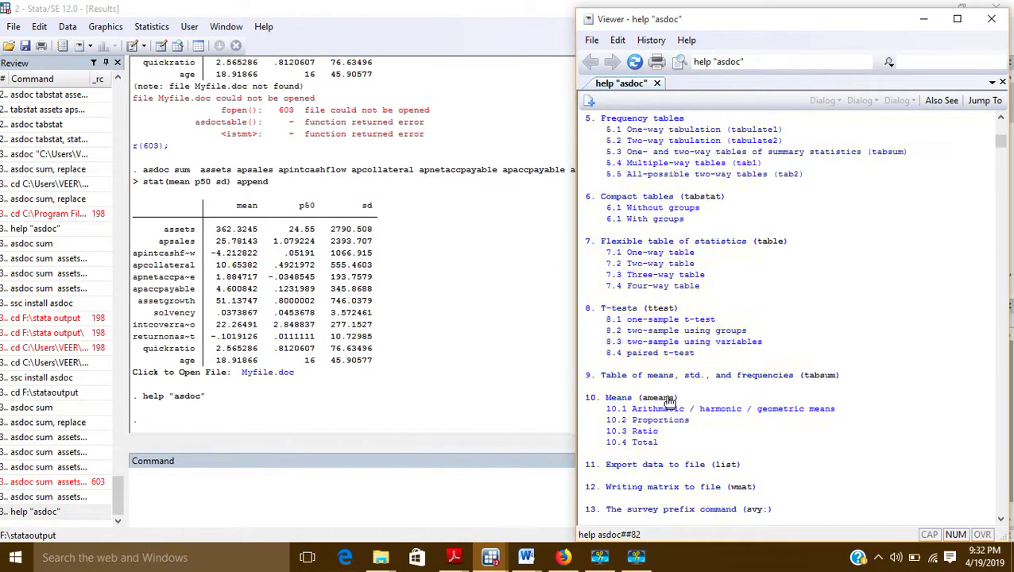
{"action": "scroll", "coordinate": [669, 403], "scroll_direction": "down", "scroll_amount": 5}
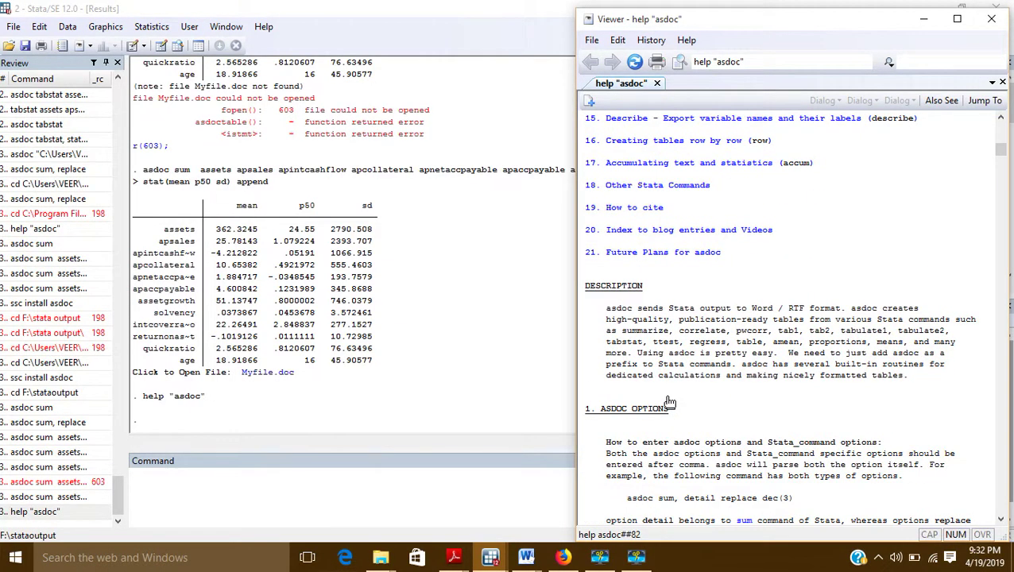
{"action": "scroll", "coordinate": [670, 403], "scroll_direction": "down", "scroll_amount": 9}
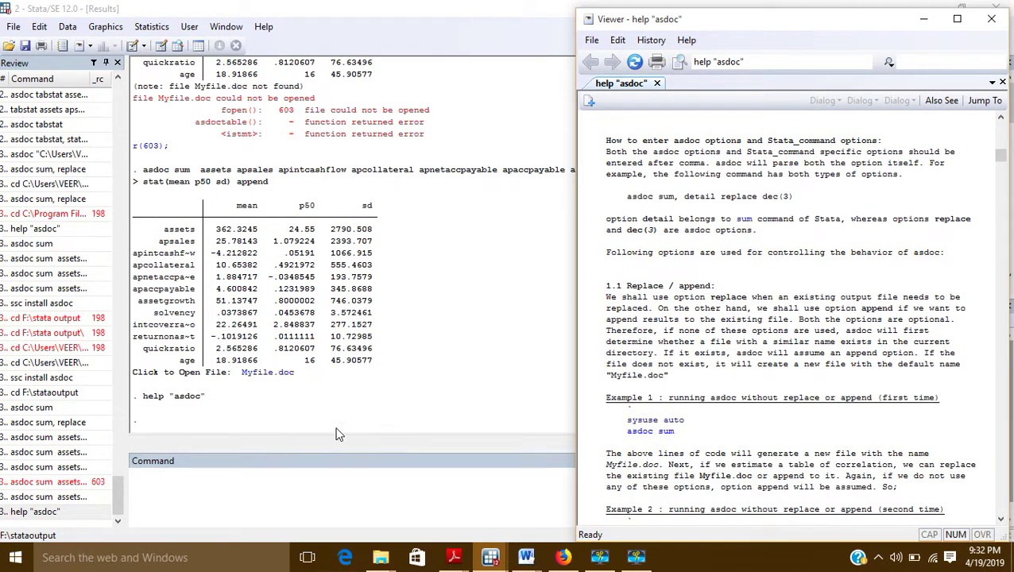
{"action": "left_click", "coordinate": [923, 18]}
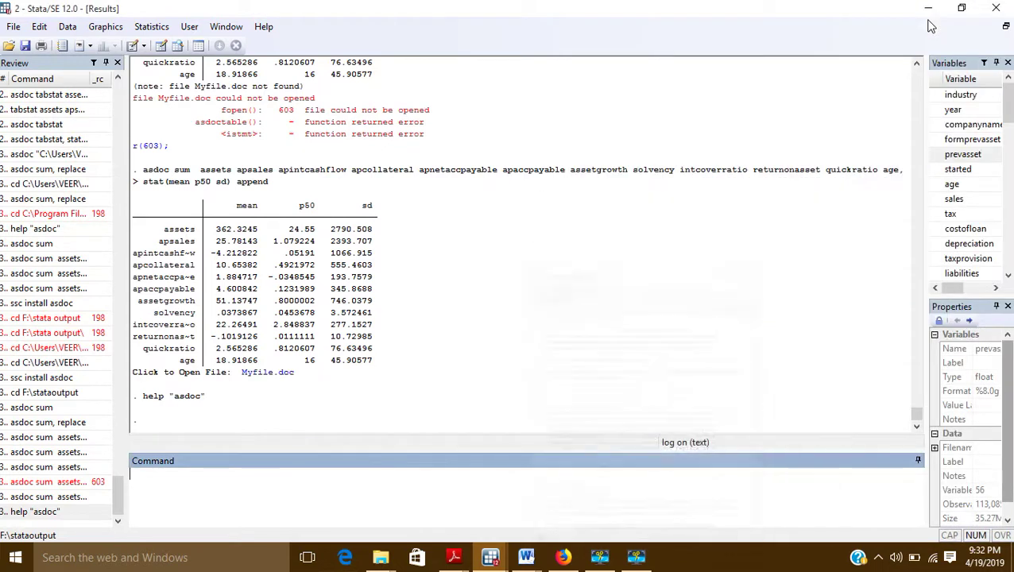